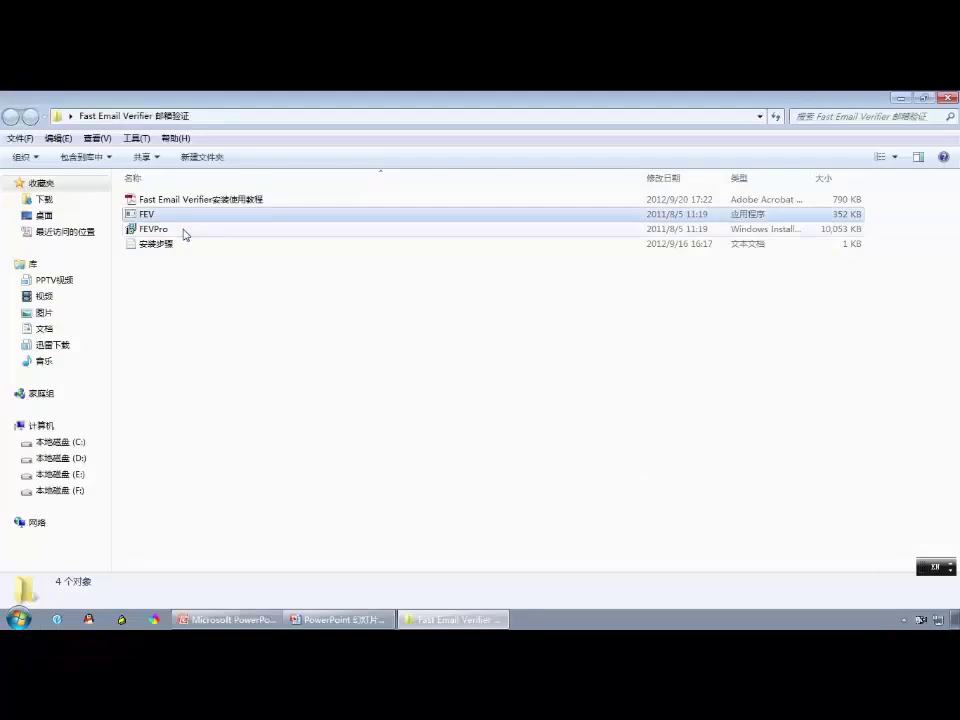
Run the FEVPro installer from the setup folder, accept the license agreement and start the installation.
{"action": "left_click", "coordinate": [193, 216]}
{"action": "left_click", "coordinate": [223, 236]}
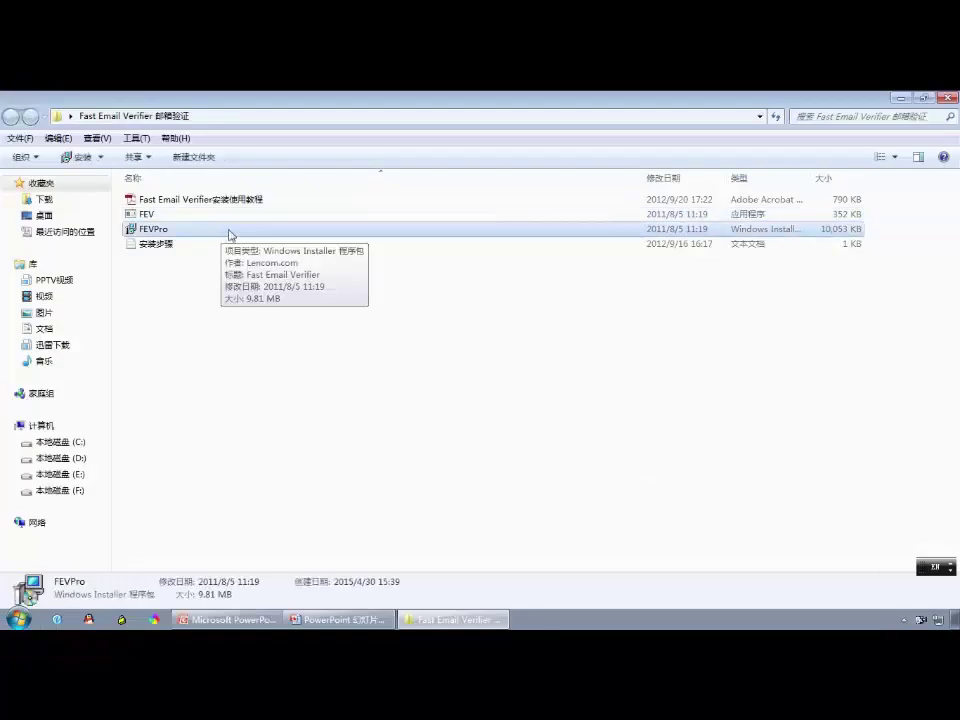
{"action": "double_click", "coordinate": [214, 232]}
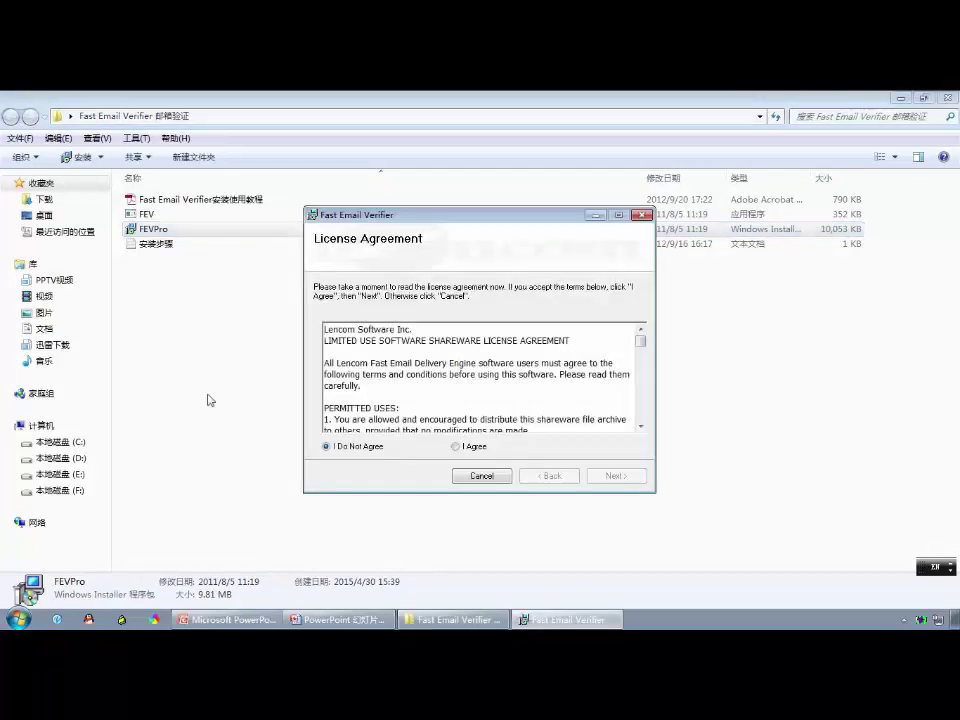
{"action": "left_click", "coordinate": [456, 446]}
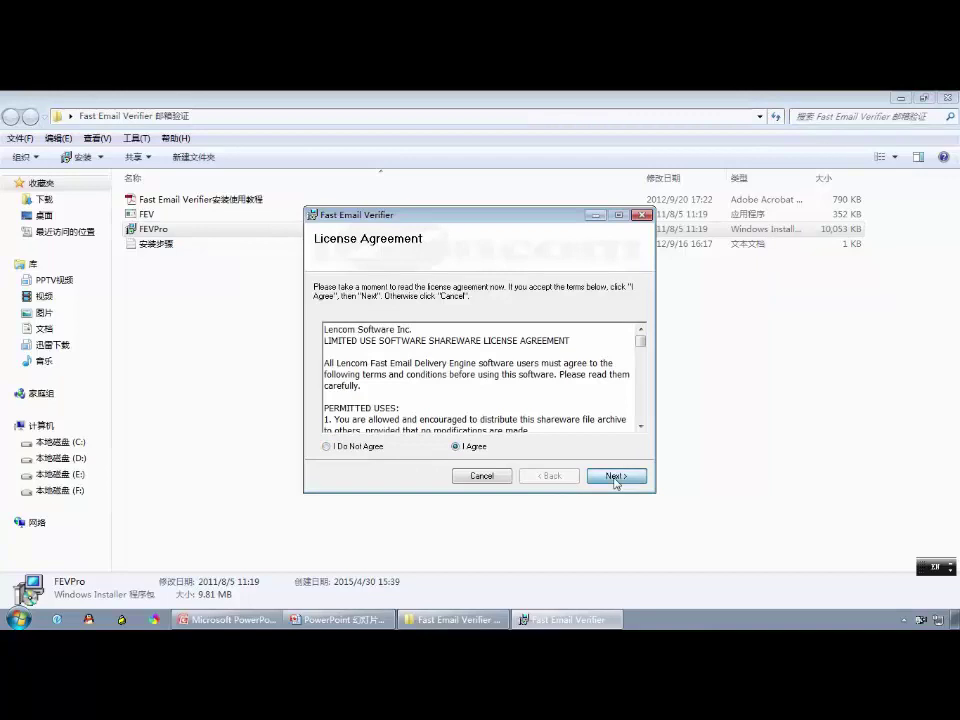
{"action": "left_click", "coordinate": [615, 478]}
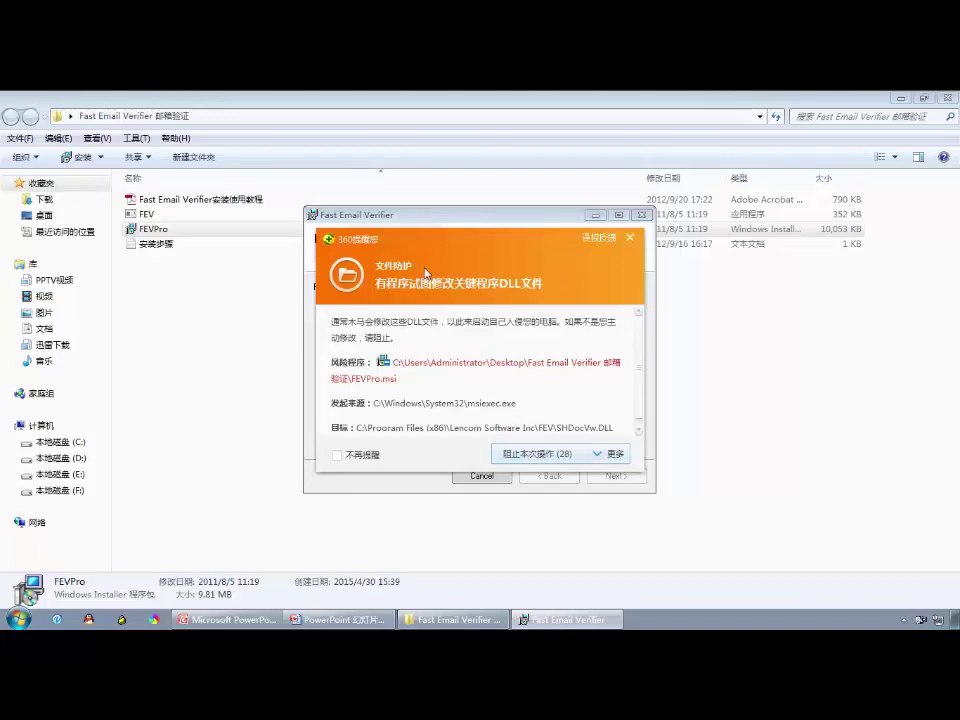
Allow all operations of the installer in the 360 security alert and close the finished Fast Email Verifier setup.
{"action": "left_click", "coordinate": [598, 455]}
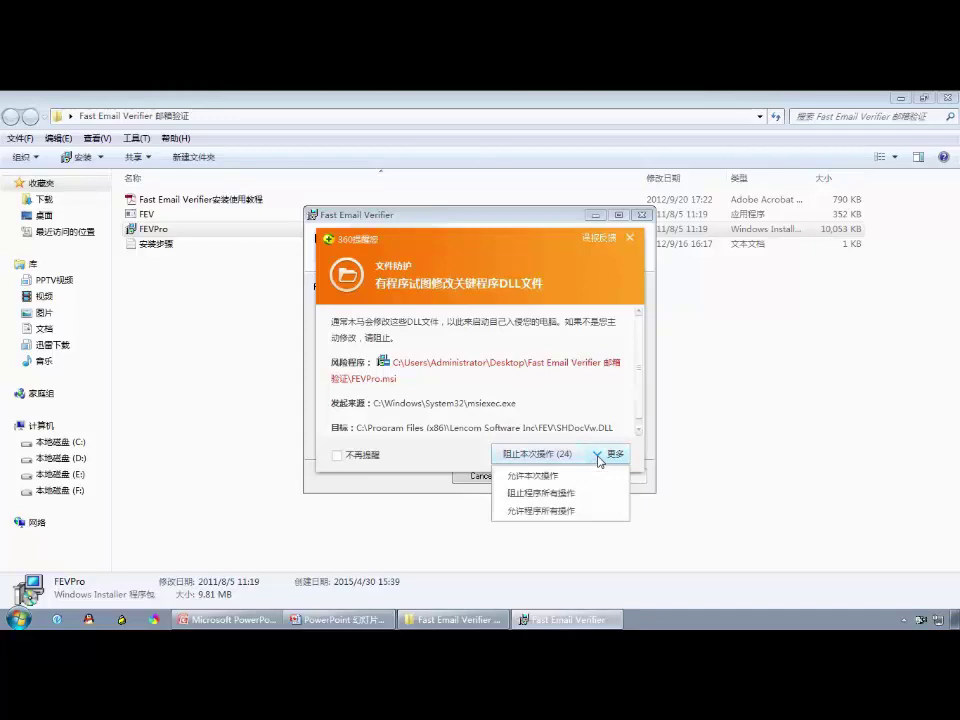
{"action": "left_click", "coordinate": [549, 512]}
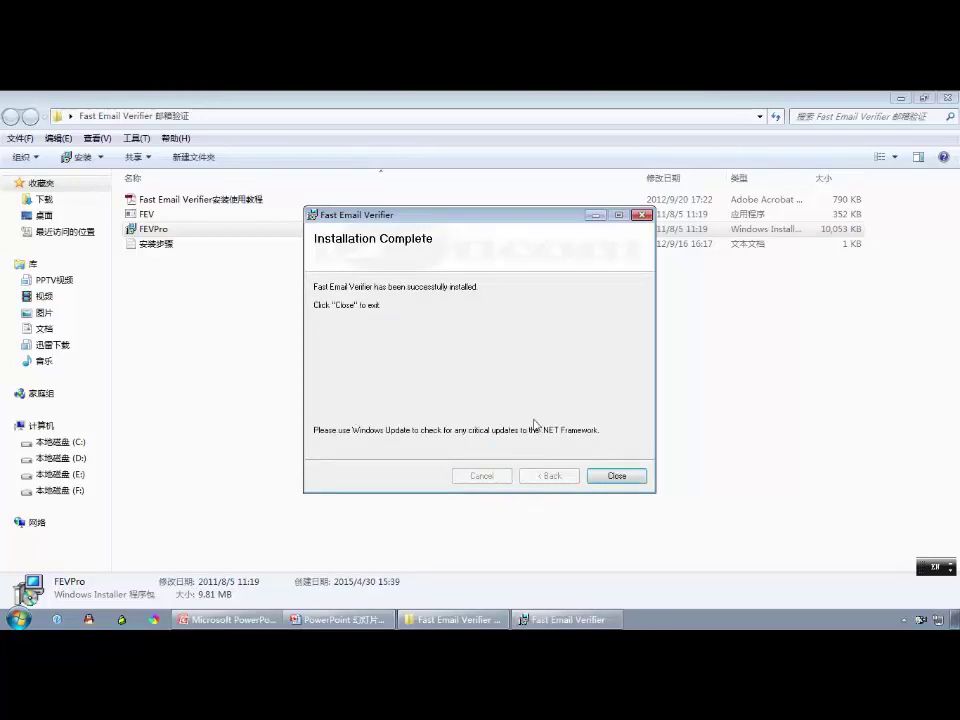
{"action": "left_click", "coordinate": [616, 476]}
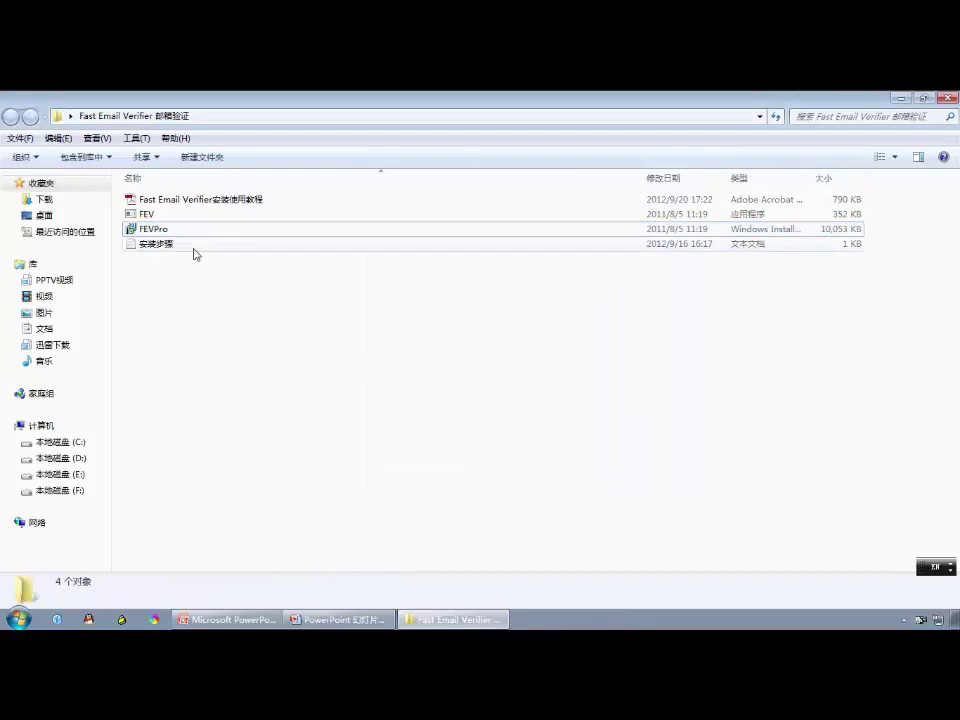
Copy the FEV application file from the Fast Email Verifier 邮箱验证 folder.
{"action": "left_click", "coordinate": [190, 203]}
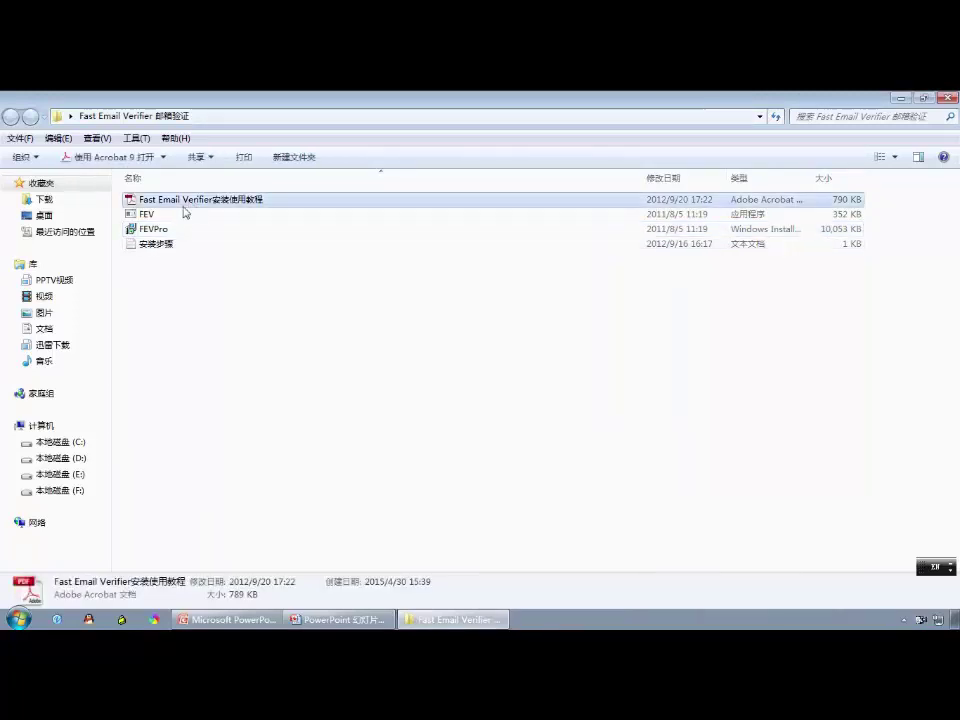
{"action": "left_click", "coordinate": [200, 214]}
{"action": "left_click", "coordinate": [176, 233]}
{"action": "left_click", "coordinate": [172, 215]}
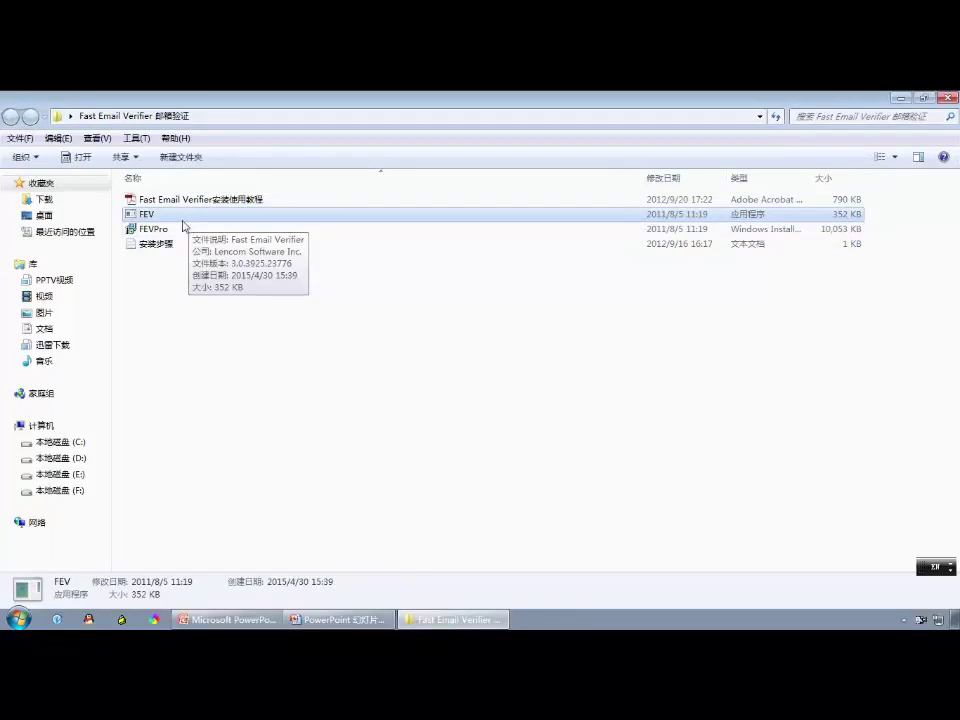
{"action": "left_click", "coordinate": [171, 228]}
{"action": "left_click", "coordinate": [176, 216]}
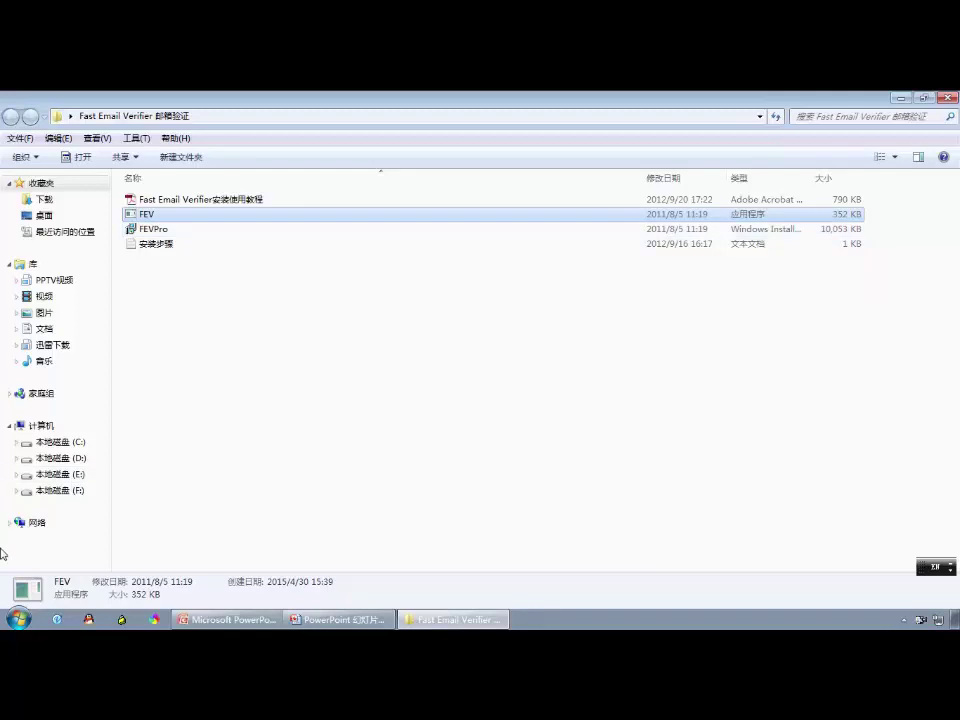
Paste FEV.exe into C:\Program Files (x86)\Lencom Software Inc\FEV, replacing the existing file.
{"action": "left_click", "coordinate": [18, 620]}
{"action": "left_click", "coordinate": [216, 296]}
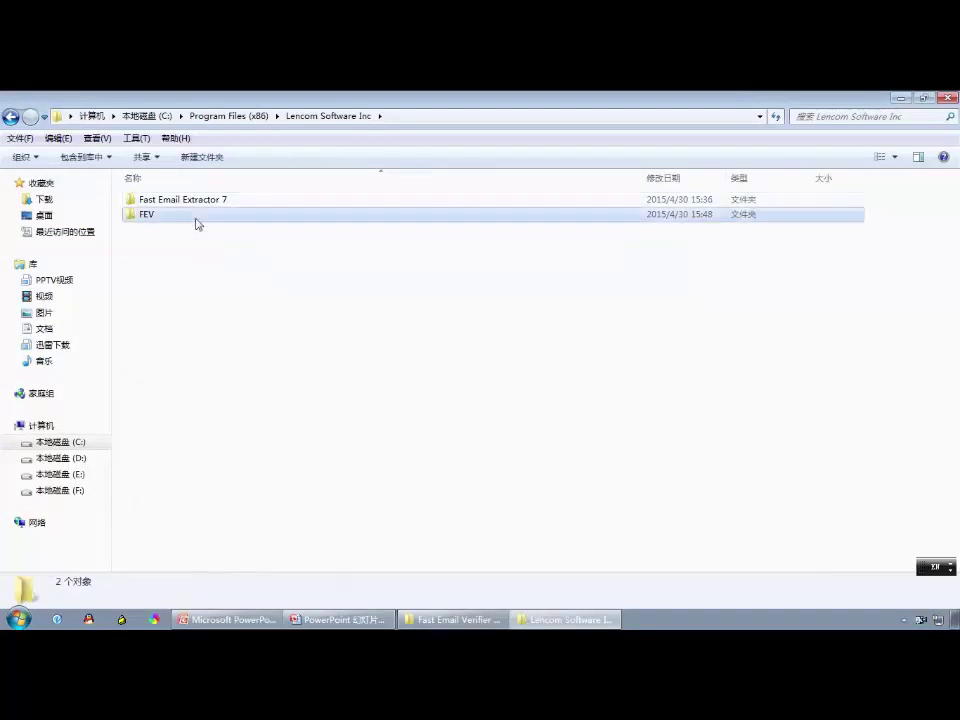
{"action": "double_click", "coordinate": [195, 216]}
{"action": "key", "text": "ctrl+v"}
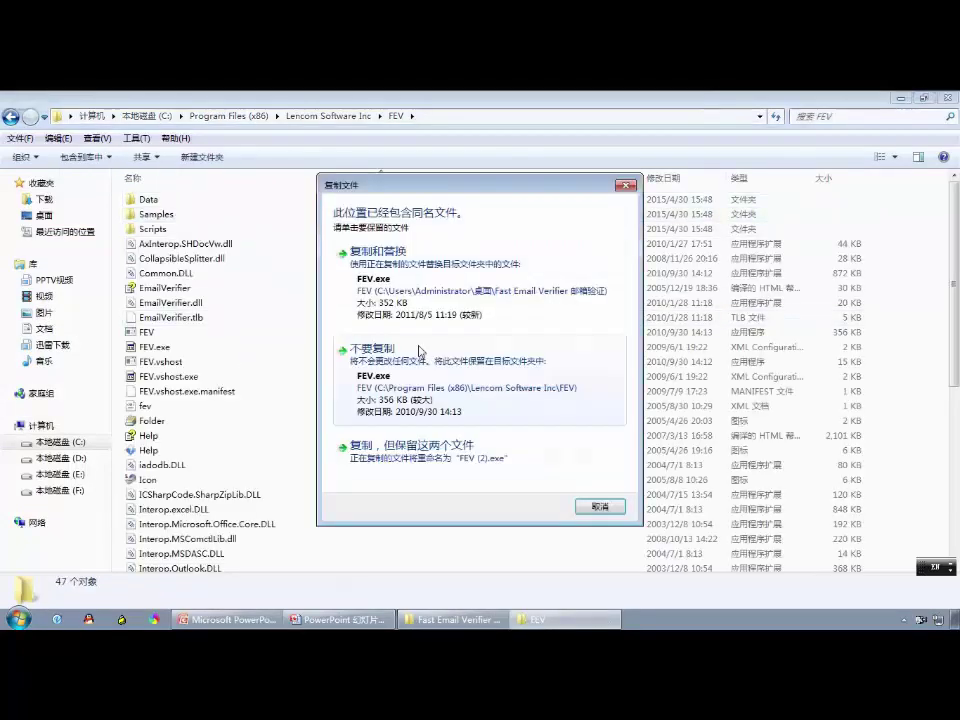
{"action": "left_click", "coordinate": [415, 272]}
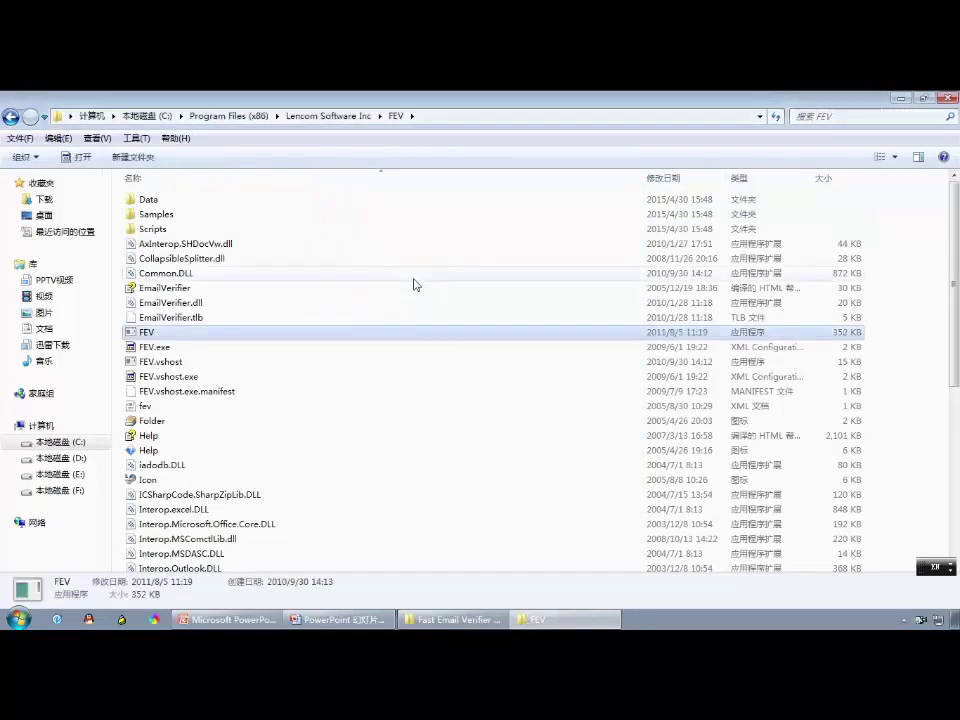
{"action": "left_click", "coordinate": [204, 464]}
{"action": "scroll", "coordinate": [204, 464], "scroll_direction": "down", "scroll_amount": 5}
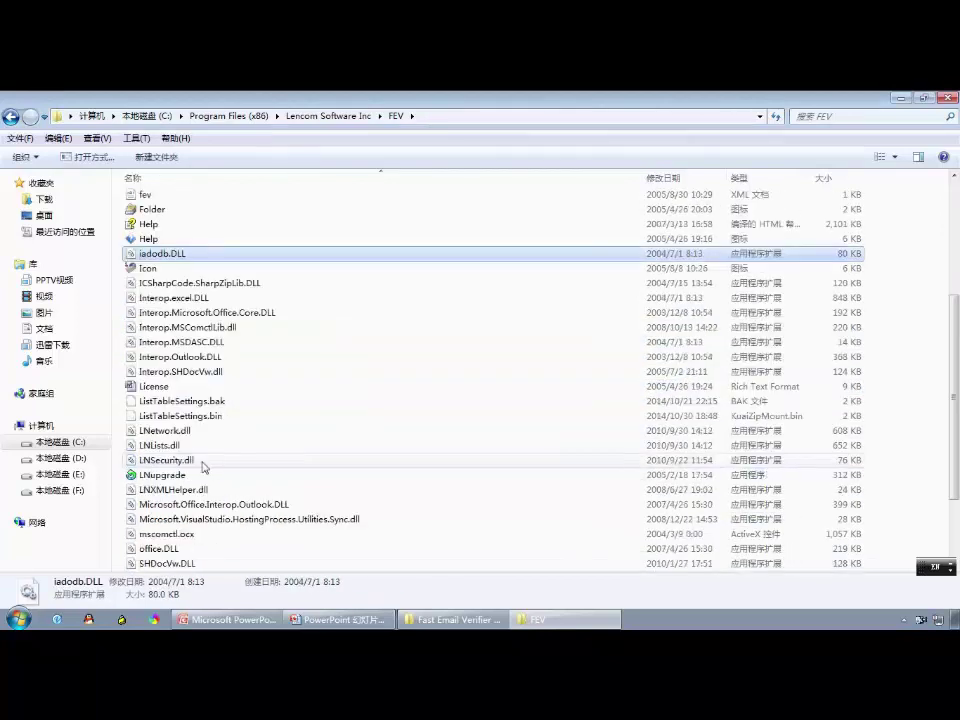
{"action": "scroll", "coordinate": [204, 466], "scroll_direction": "down", "scroll_amount": 2}
{"action": "scroll", "coordinate": [204, 466], "scroll_direction": "up", "scroll_amount": 7}
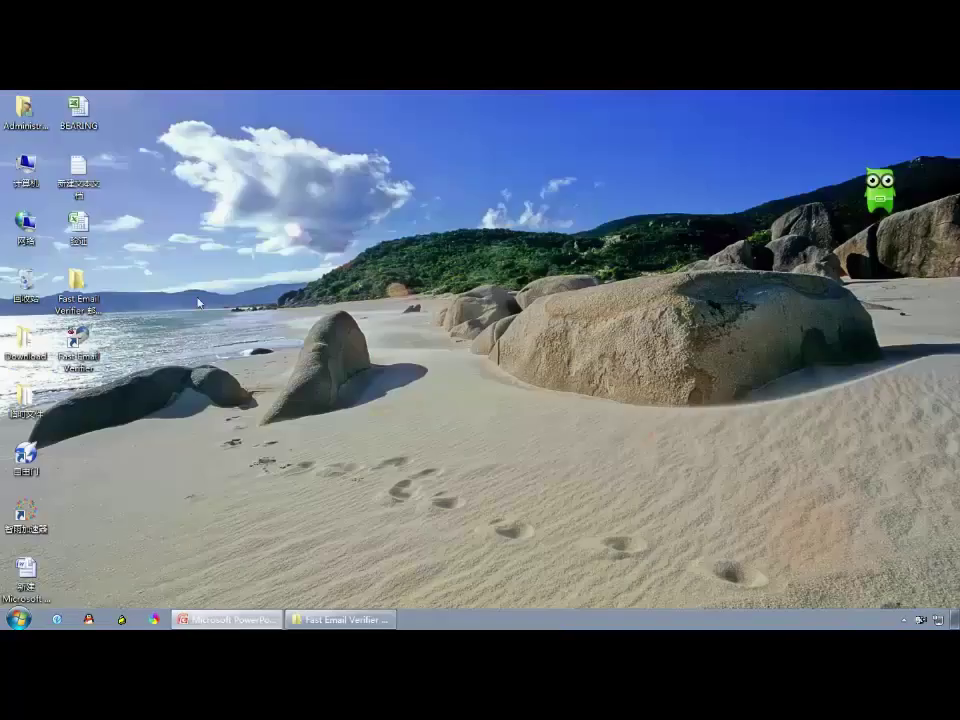
Switch to Fast Email Verifier by launching it from its desktop shortcut.
{"action": "left_click", "coordinate": [86, 353]}
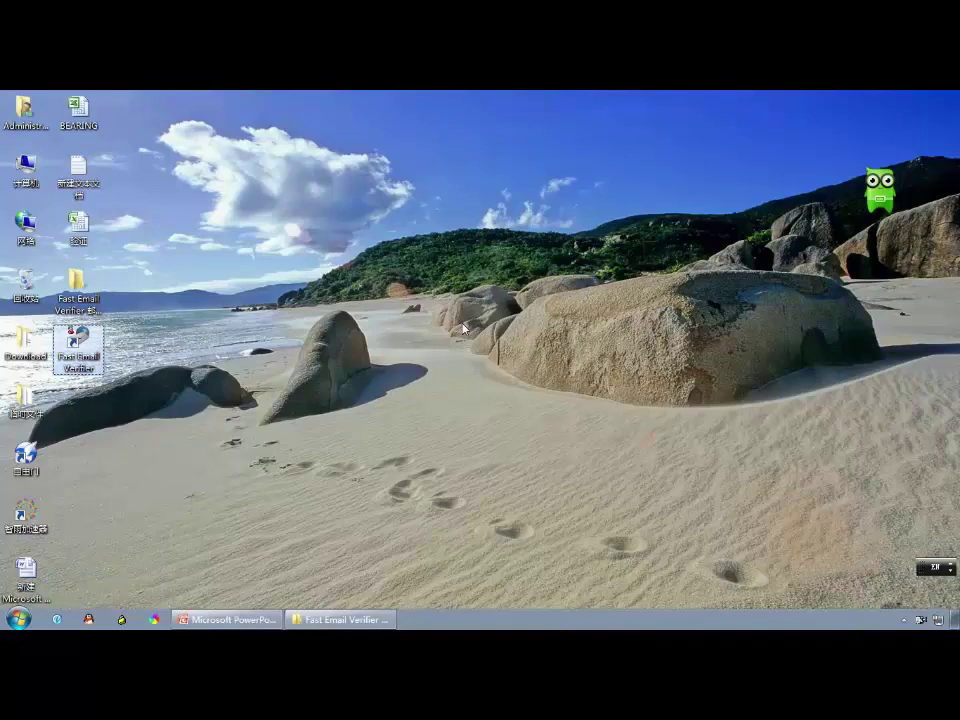
{"action": "right_click", "coordinate": [83, 345]}
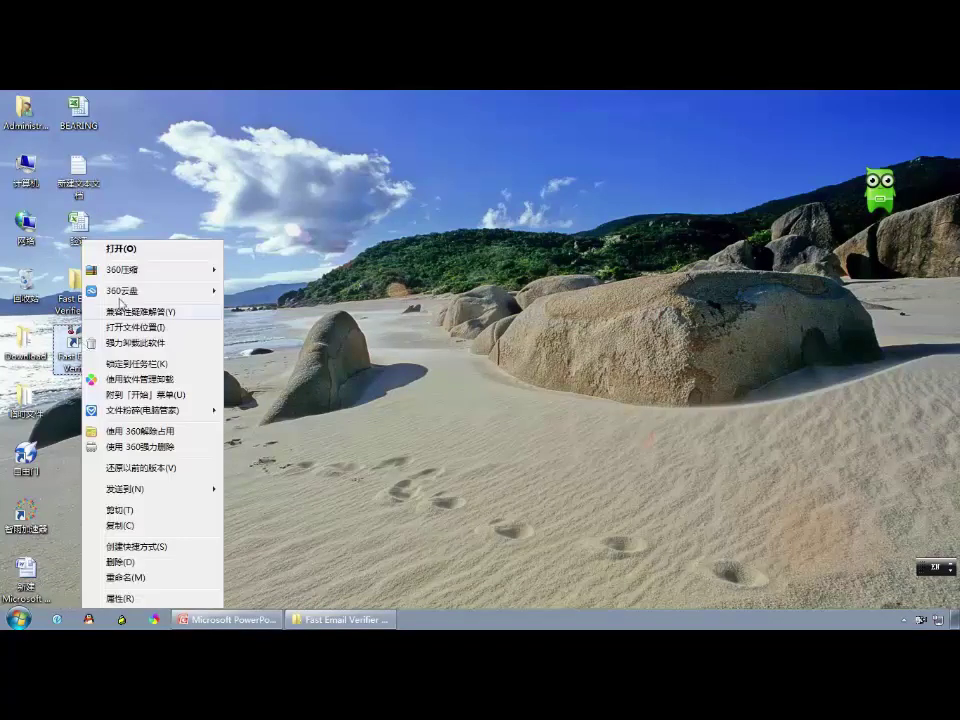
{"action": "left_click", "coordinate": [231, 215]}
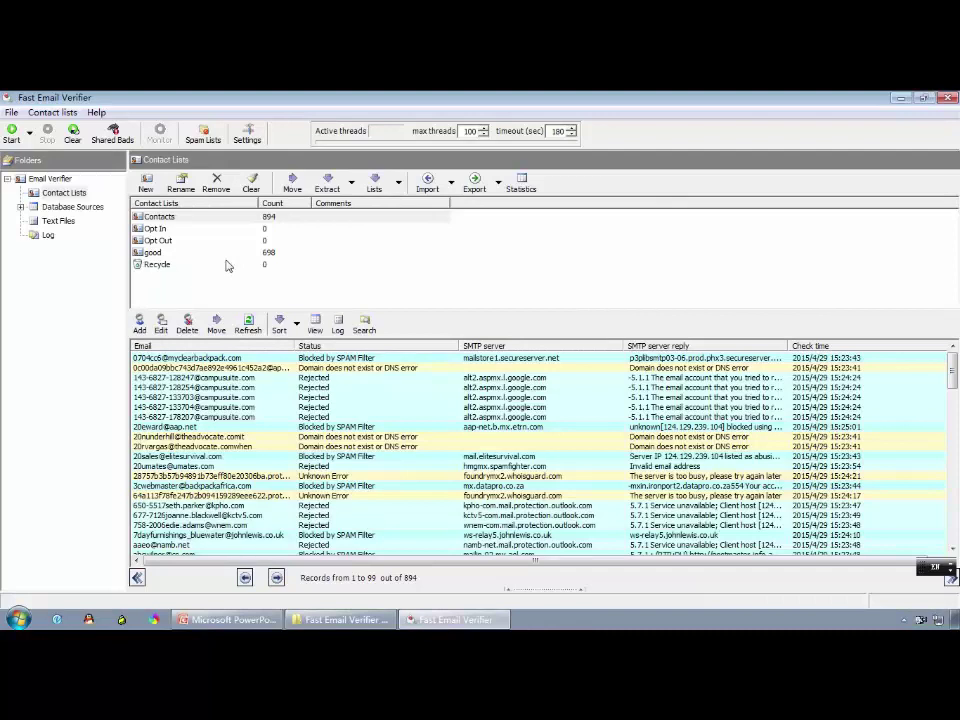
{"action": "left_click", "coordinate": [332, 379]}
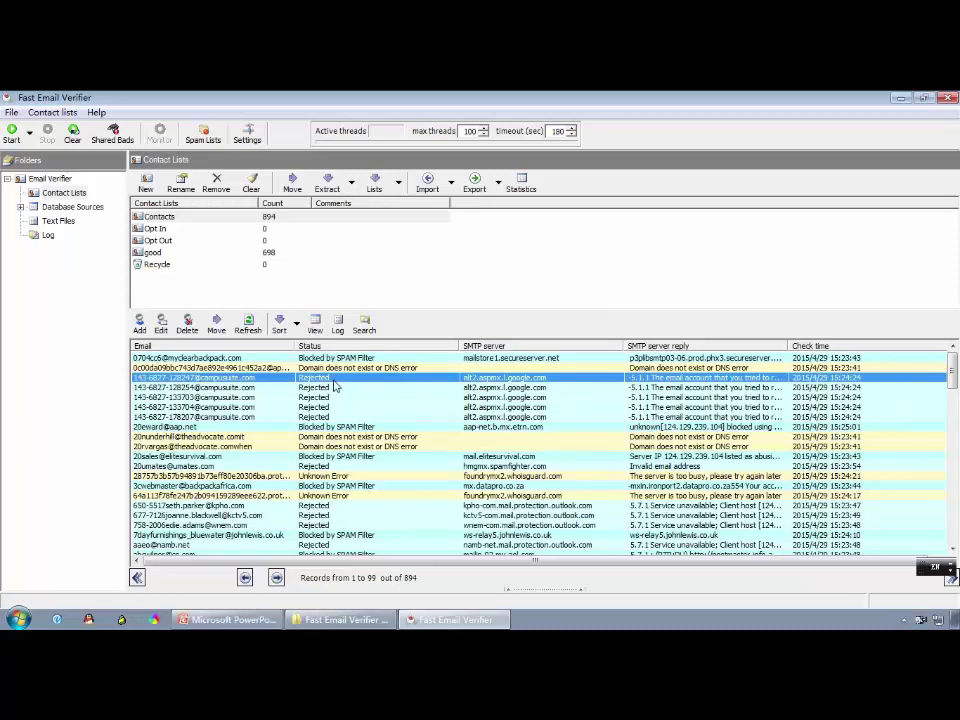
{"action": "left_click", "coordinate": [338, 397]}
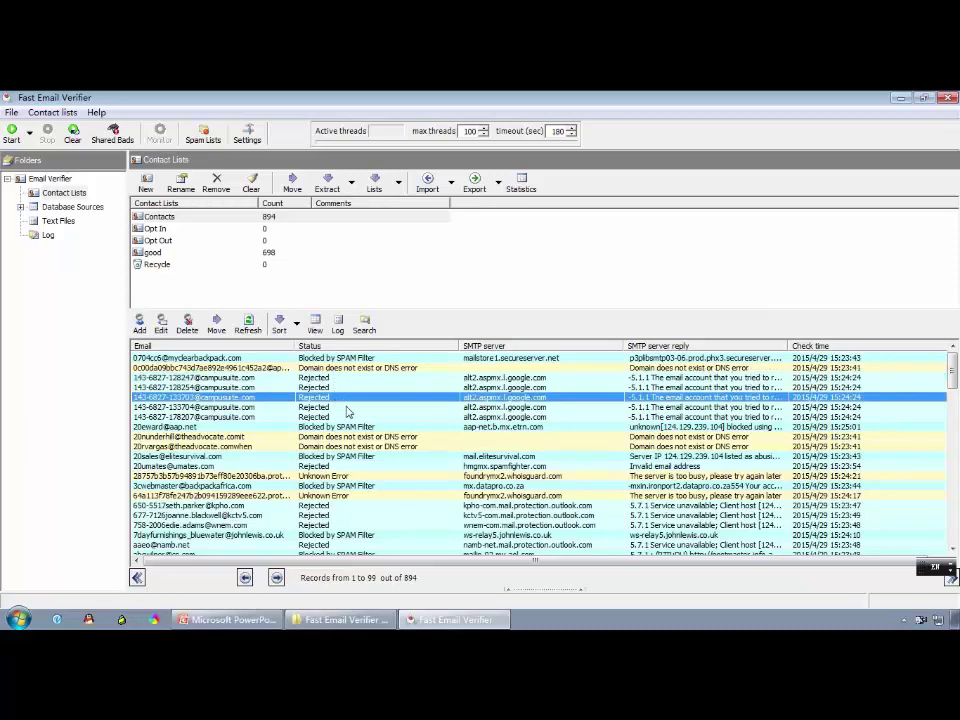
{"action": "left_click", "coordinate": [347, 408]}
{"action": "left_click", "coordinate": [339, 398]}
{"action": "key", "text": "Up"}
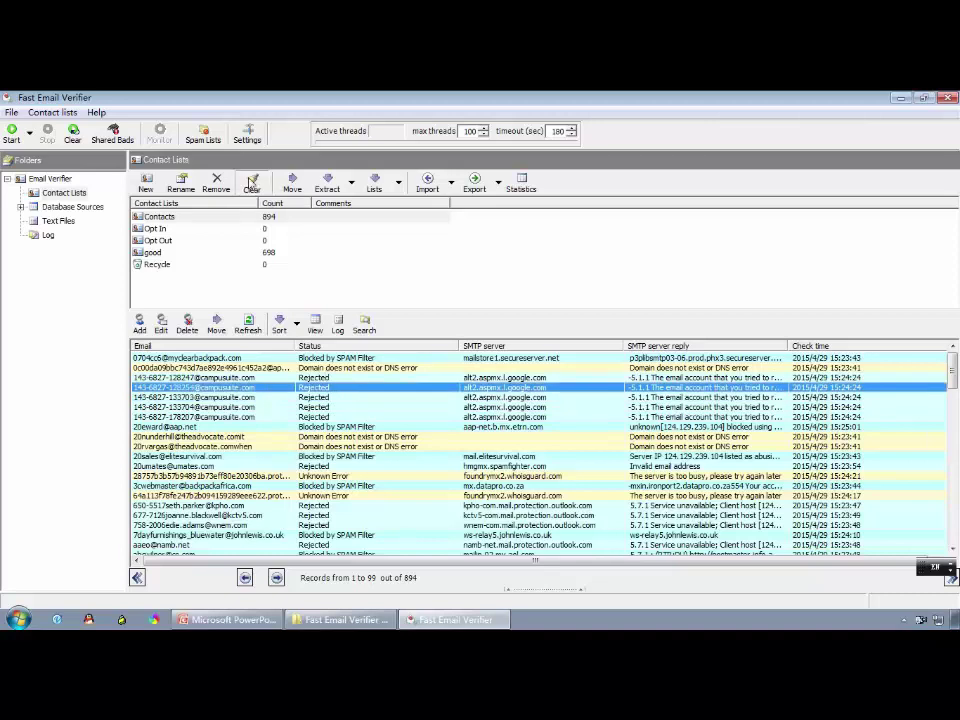
Clear all records from the Contacts list and remove the "good" contact list.
{"action": "left_click", "coordinate": [252, 181]}
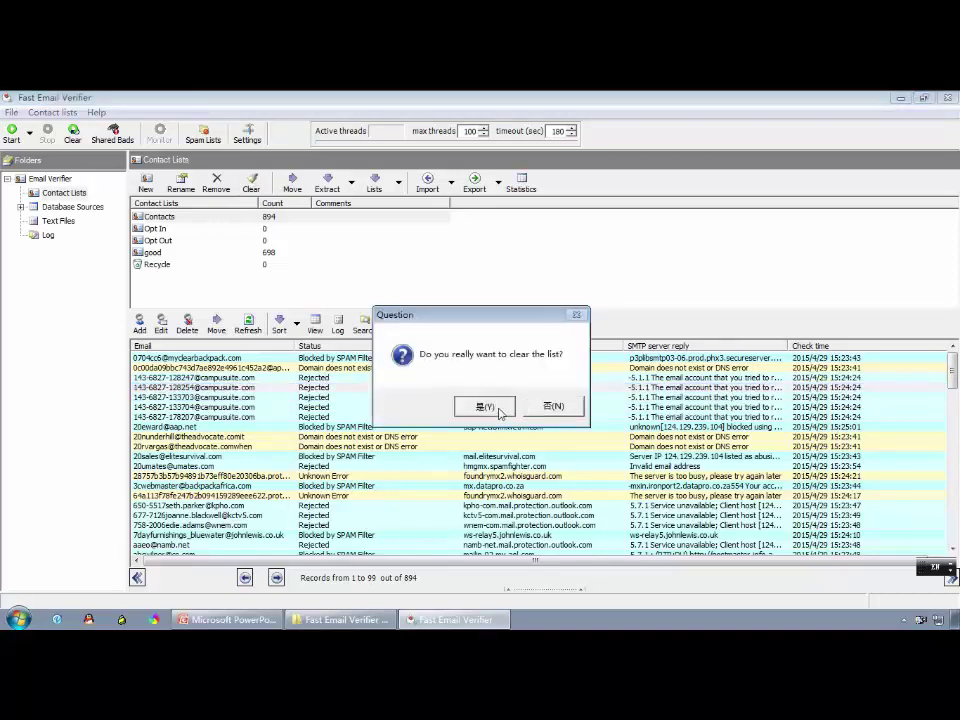
{"action": "left_click", "coordinate": [485, 406]}
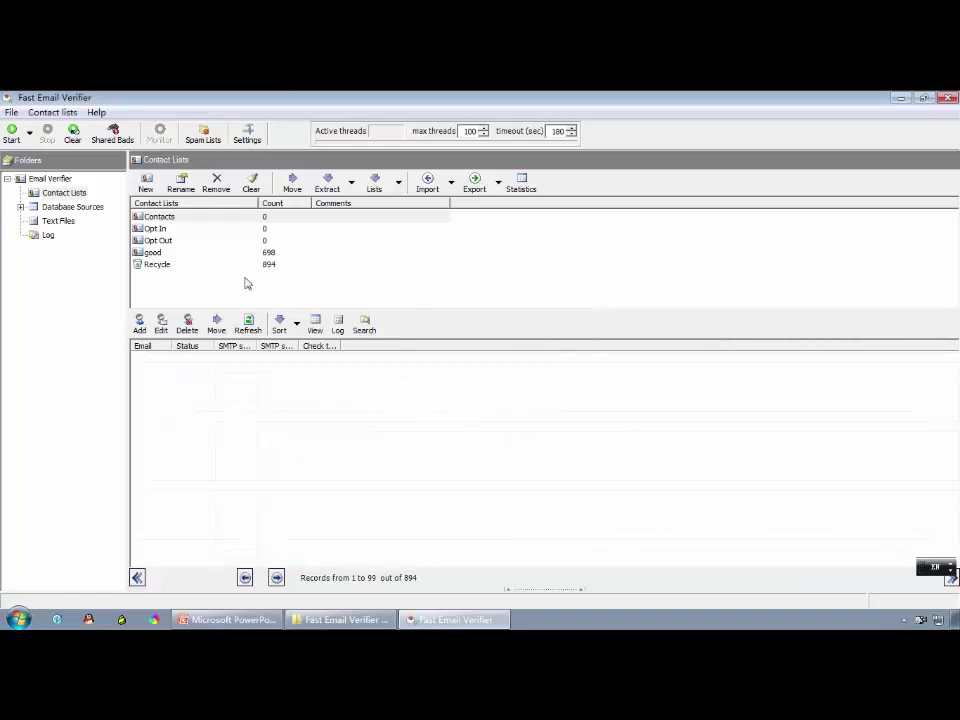
{"action": "left_click", "coordinate": [145, 253]}
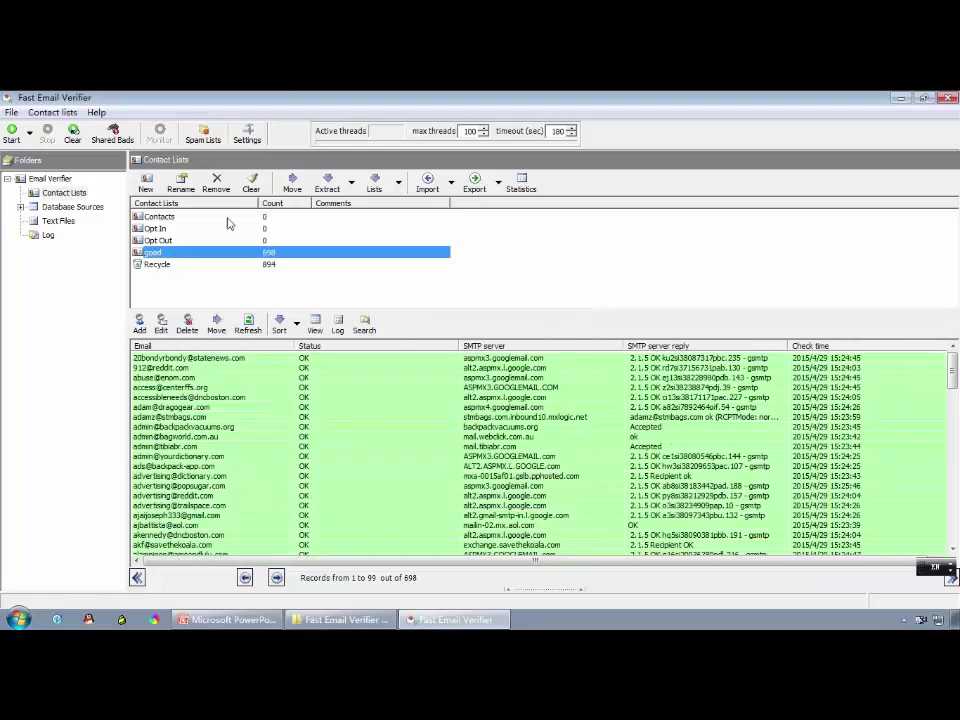
{"action": "left_click", "coordinate": [217, 183]}
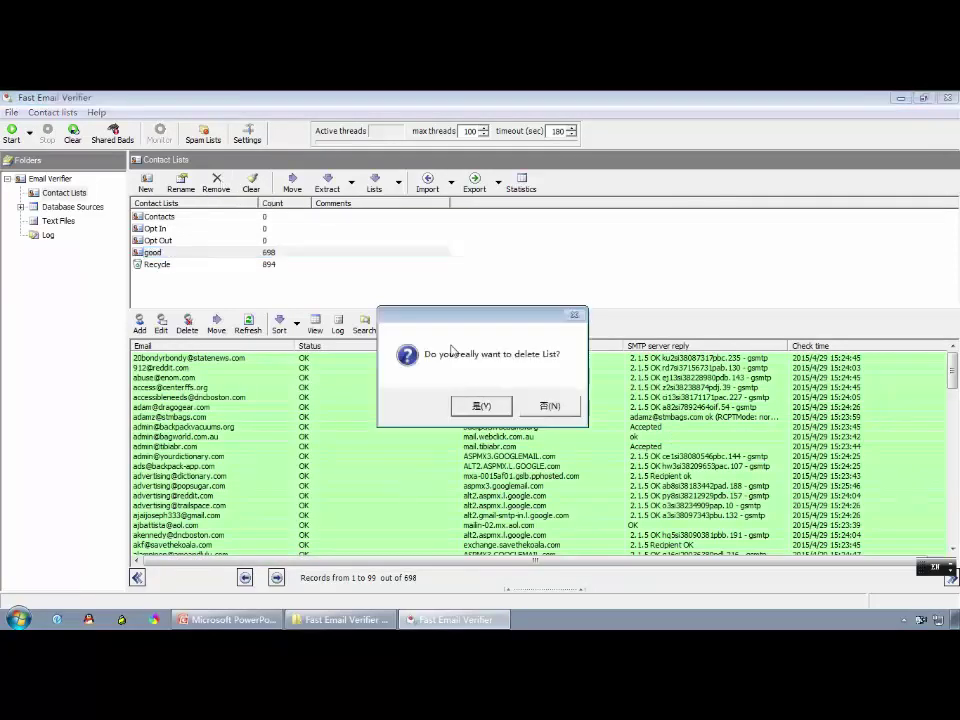
{"action": "left_click", "coordinate": [481, 406]}
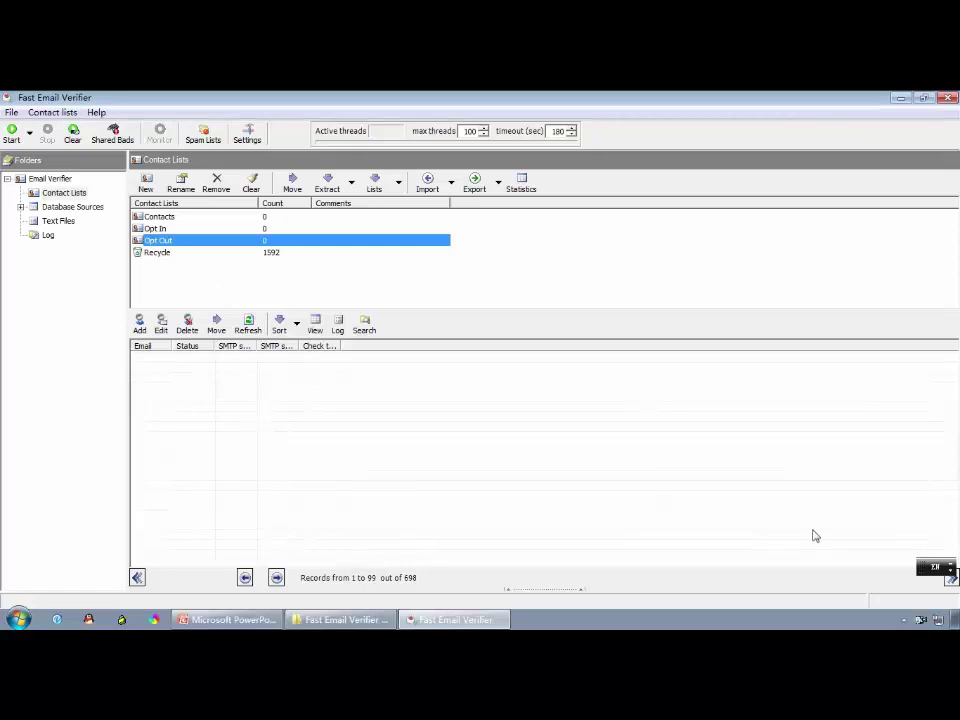
Show the desktop and open the 验证 workbook in Excel.
{"action": "left_click", "coordinate": [955, 615]}
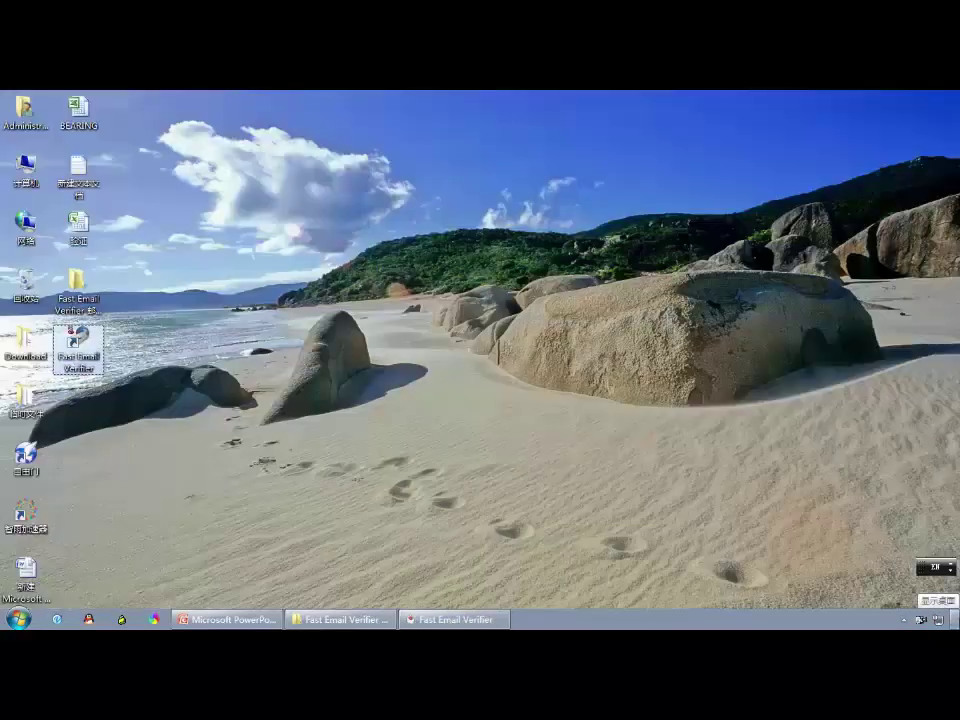
{"action": "left_click", "coordinate": [87, 229]}
{"action": "double_click", "coordinate": [87, 229]}
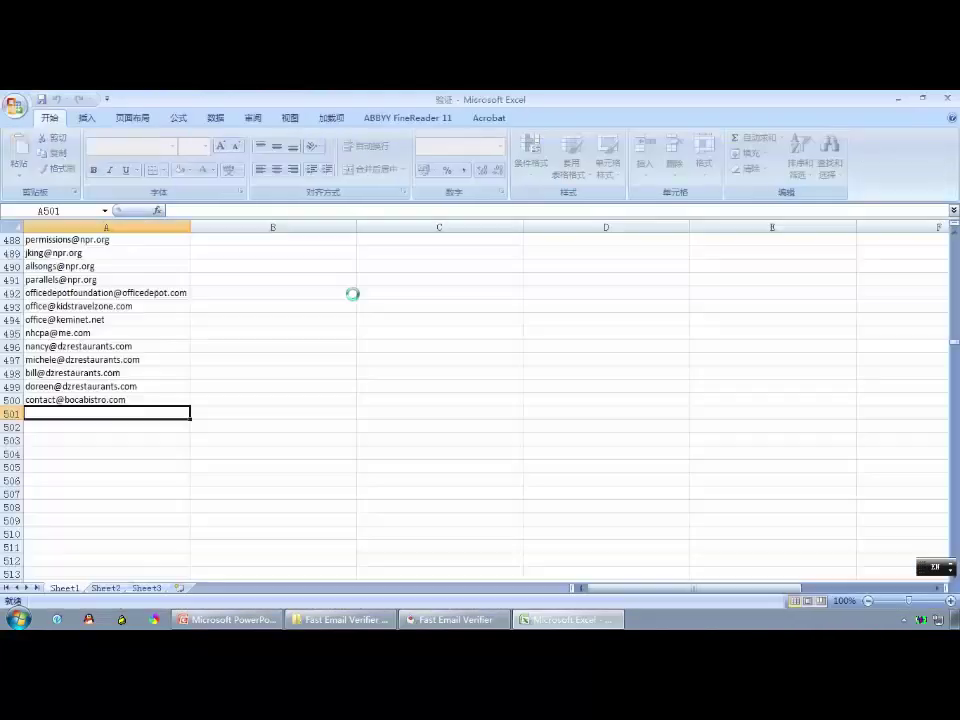
Examine the email addresses in column A of Sheet1 down to the last filled row.
{"action": "left_click", "coordinate": [139, 306]}
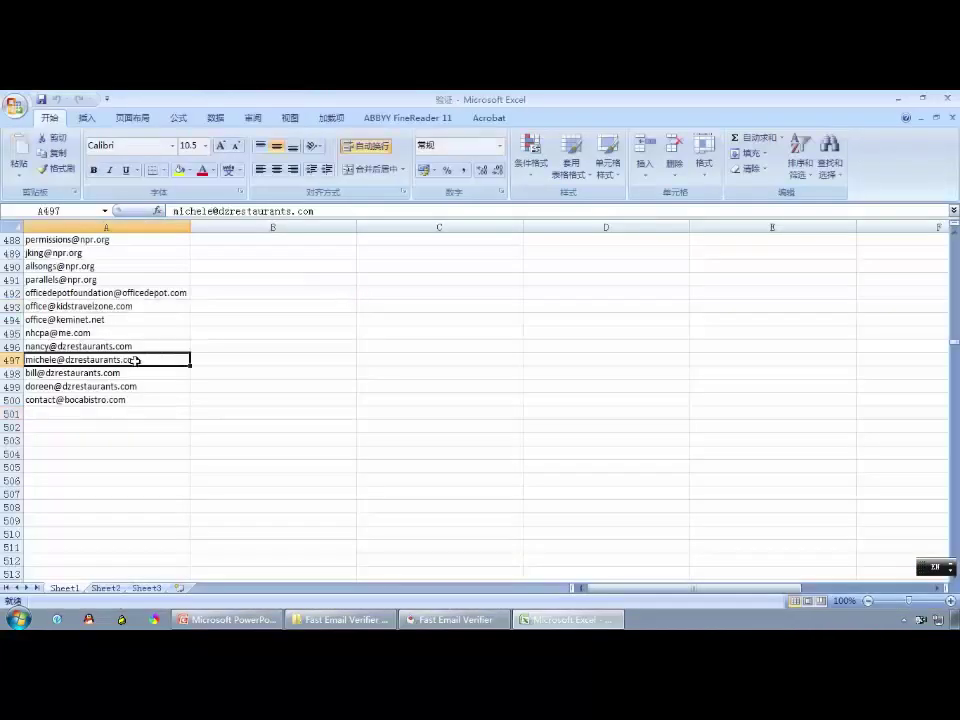
{"action": "left_click", "coordinate": [133, 360]}
{"action": "left_click", "coordinate": [137, 386]}
{"action": "left_click", "coordinate": [130, 399]}
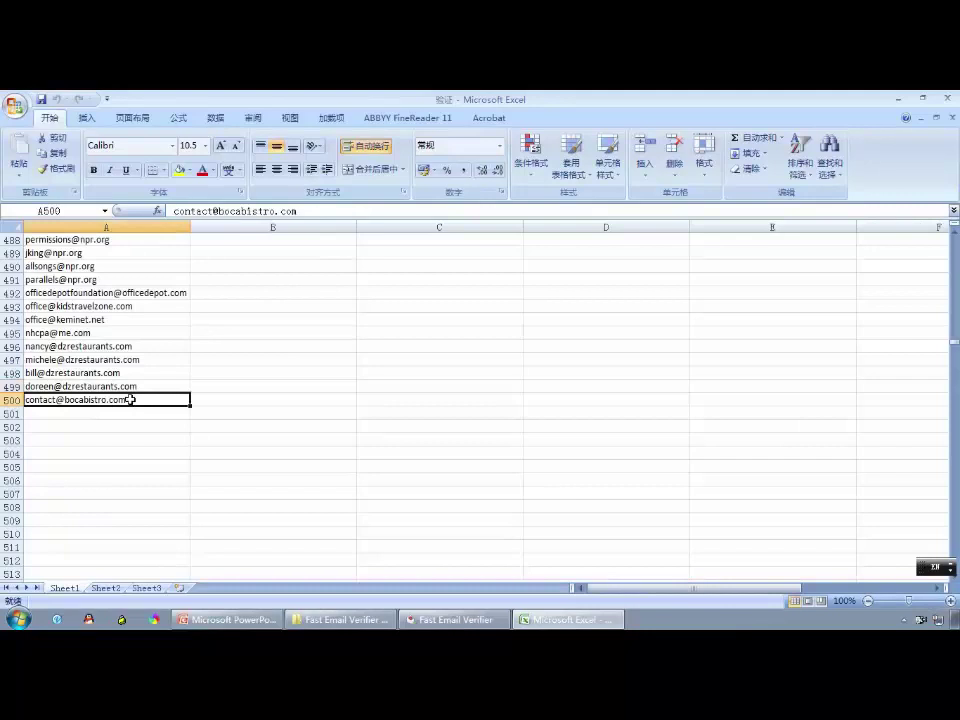
{"action": "left_click", "coordinate": [131, 402]}
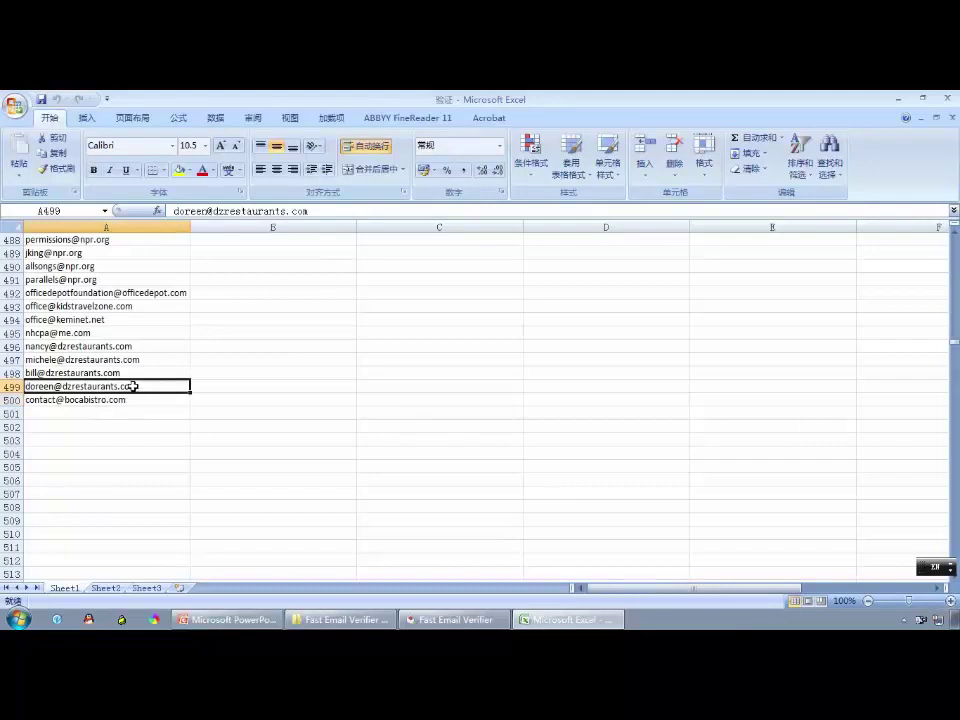
{"action": "left_click", "coordinate": [165, 386]}
{"action": "scroll", "coordinate": [139, 379], "scroll_direction": "up", "scroll_amount": 5}
{"action": "scroll", "coordinate": [189, 369], "scroll_direction": "down", "scroll_amount": 3}
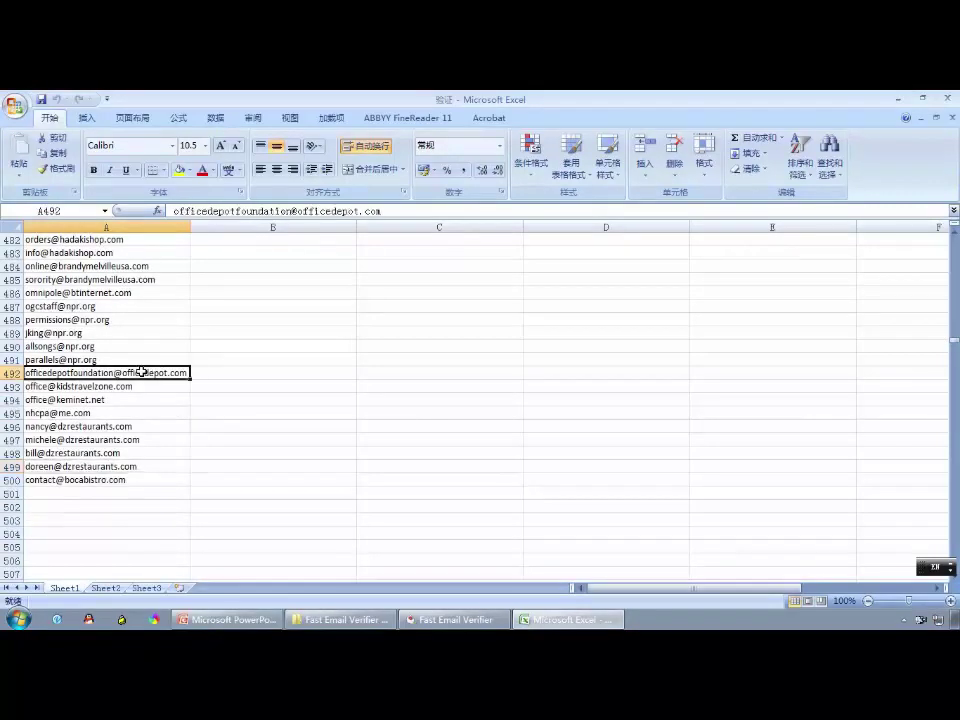
{"action": "left_click", "coordinate": [128, 480]}
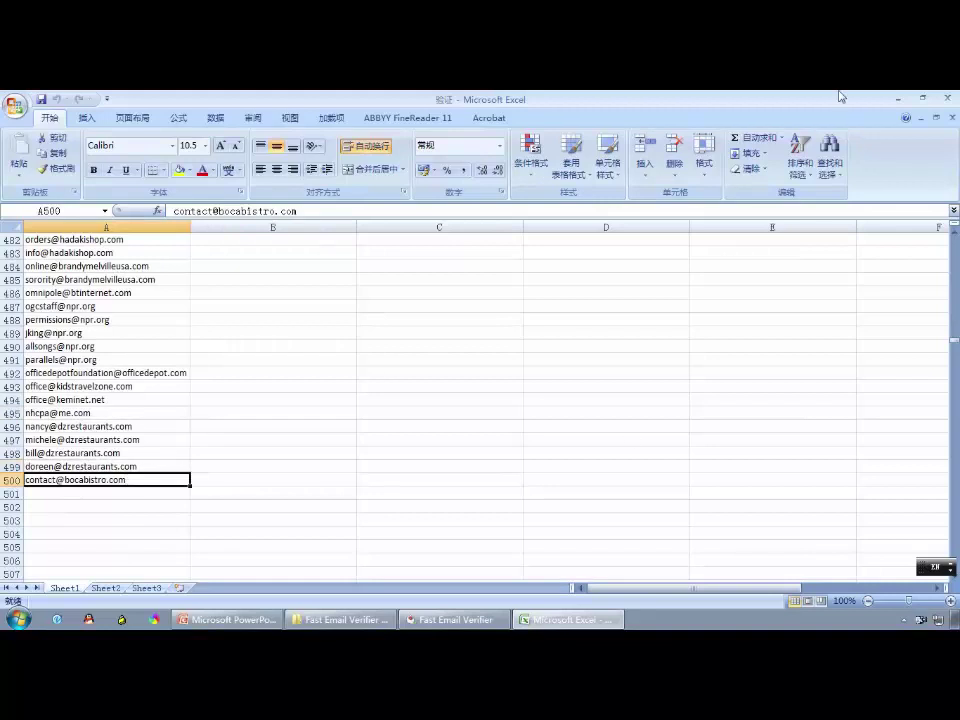
Close the 验证 workbook, switch back to Fast Email Verifier and deselect the Opt Out list.
{"action": "left_click", "coordinate": [947, 98]}
{"action": "left_click", "coordinate": [470, 620]}
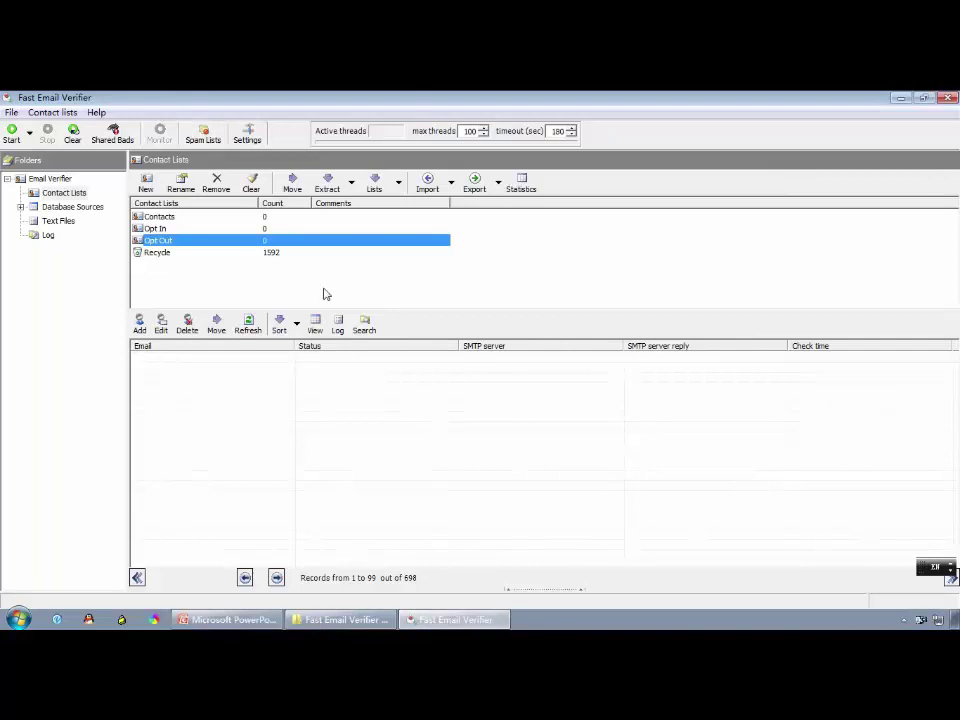
{"action": "left_click", "coordinate": [370, 288]}
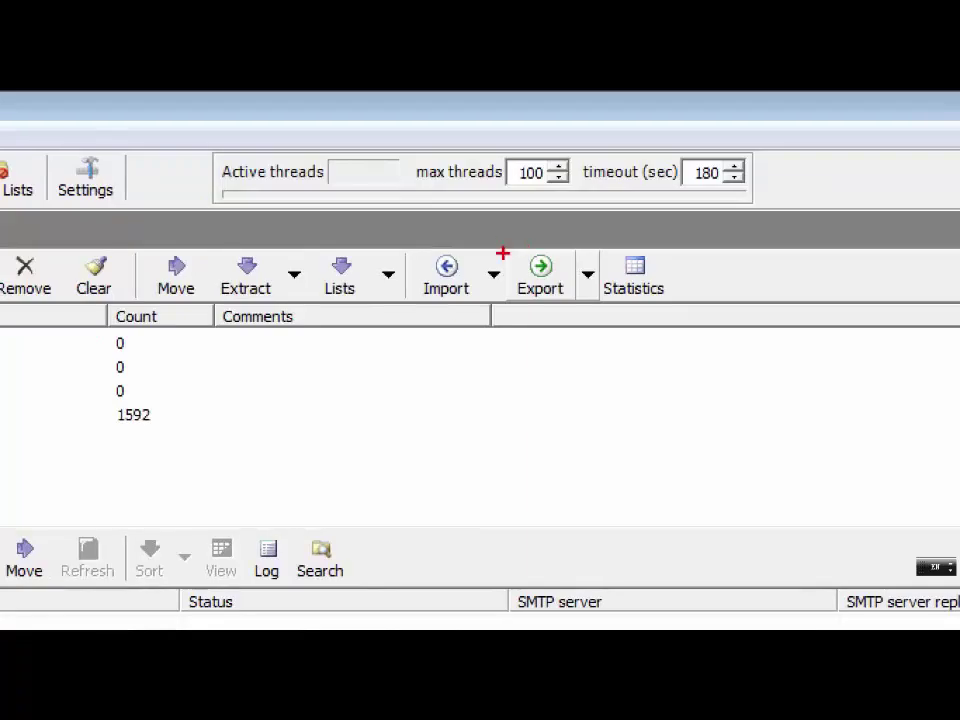
{"action": "left_click_drag", "start_coordinate": [480, 188], "coordinate": [373, 177]}
{"action": "mouse_move", "coordinate": [398, 240]}
{"action": "left_mouse_down"}
{"action": "mouse_move", "coordinate": [448, 339]}
{"action": "mouse_move", "coordinate": [483, 233]}
{"action": "left_mouse_up"}
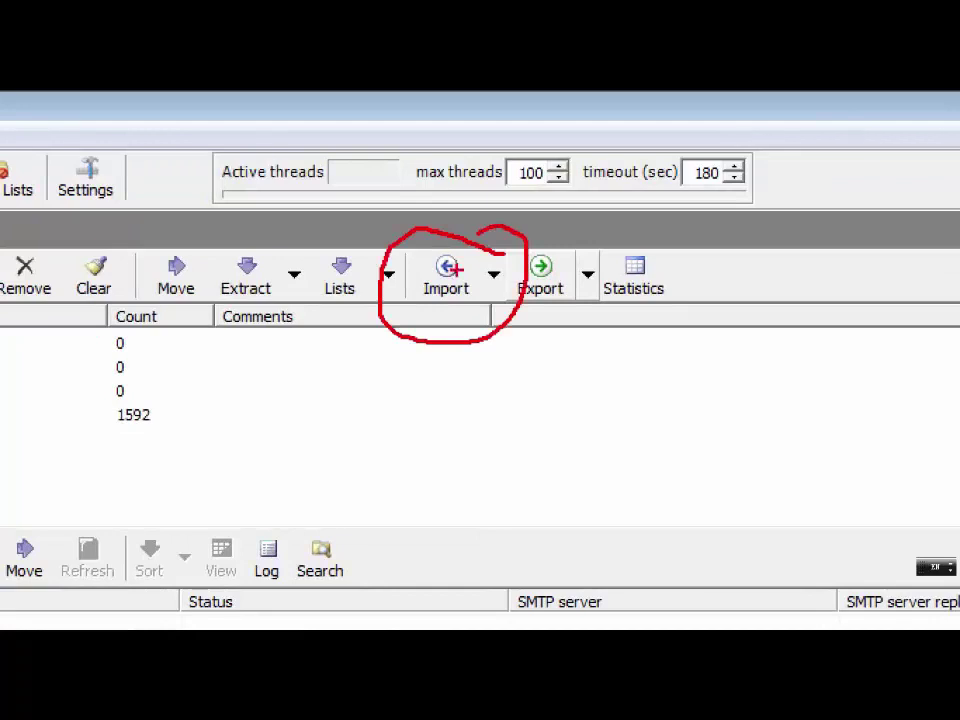
{"action": "key", "text": "Escape"}
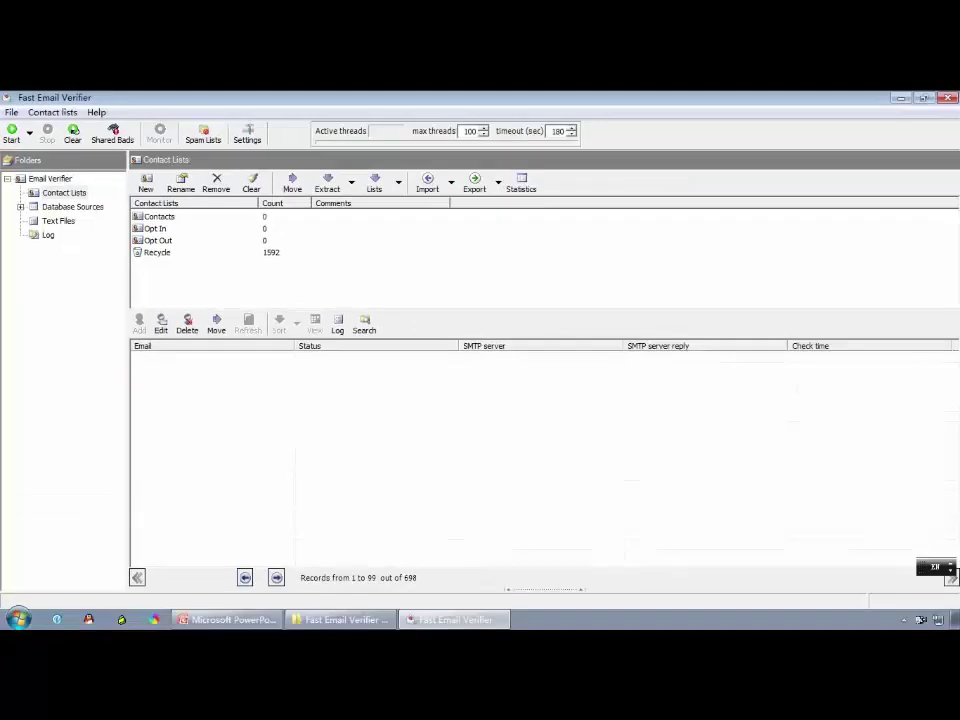
Start an Excel import using the 验证 workbook from the desktop as the source file and Sheet1 as the sheet.
{"action": "left_click", "coordinate": [454, 186]}
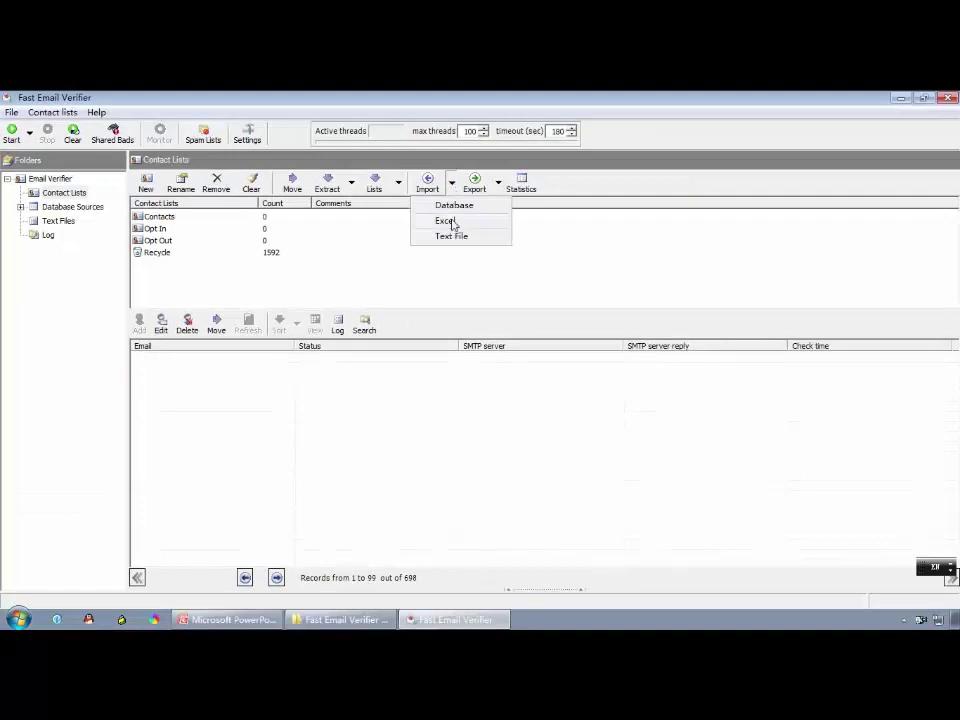
{"action": "left_click", "coordinate": [457, 222]}
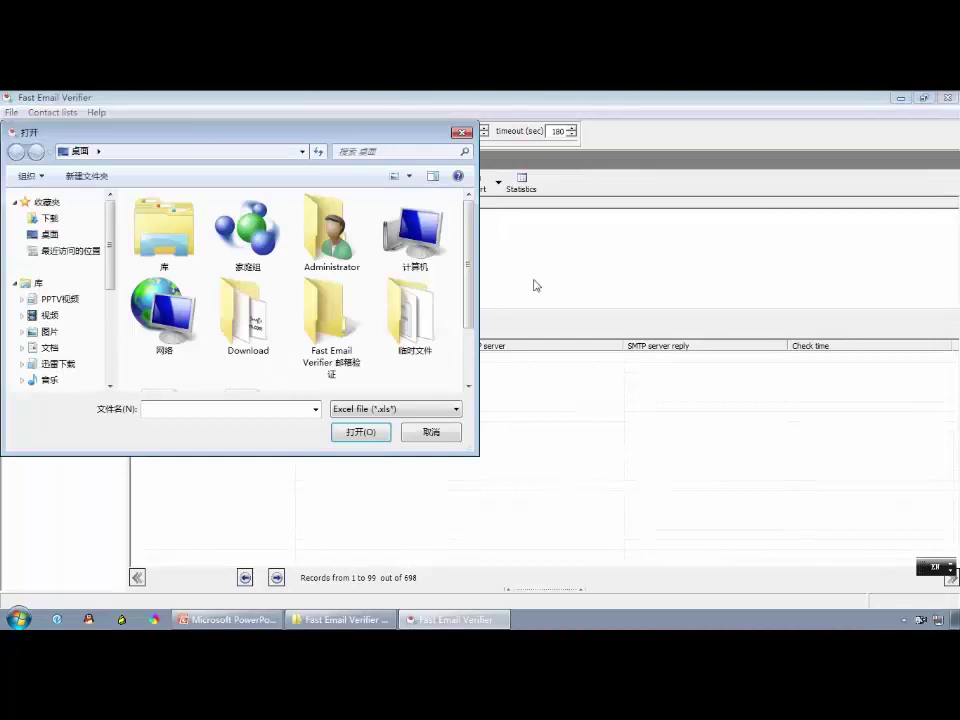
{"action": "scroll", "coordinate": [459, 336], "scroll_direction": "down", "scroll_amount": 1}
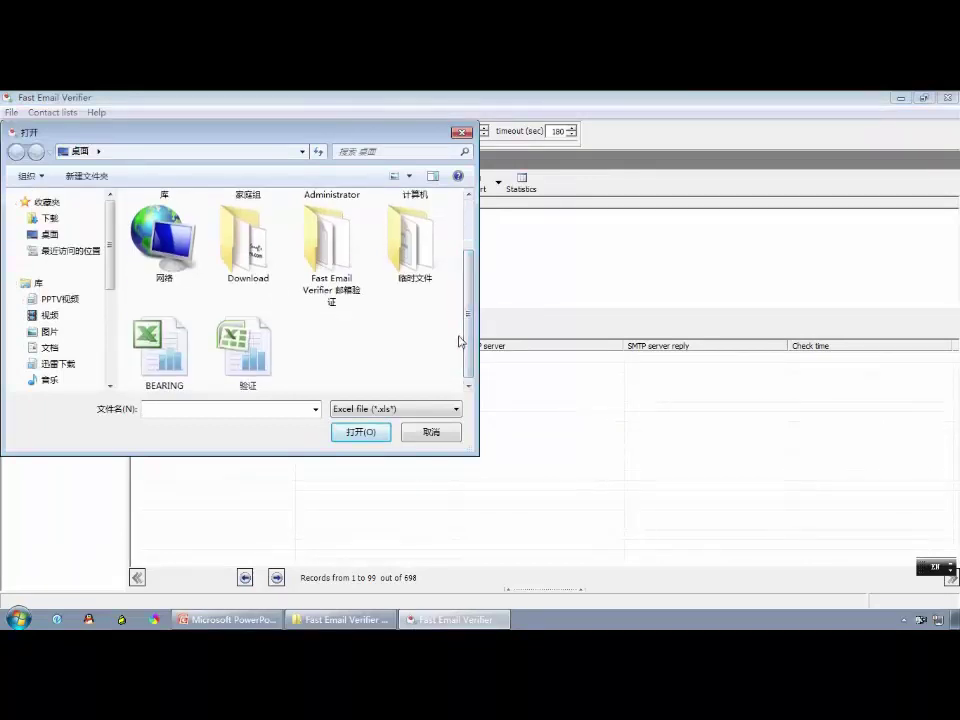
{"action": "left_click", "coordinate": [247, 350]}
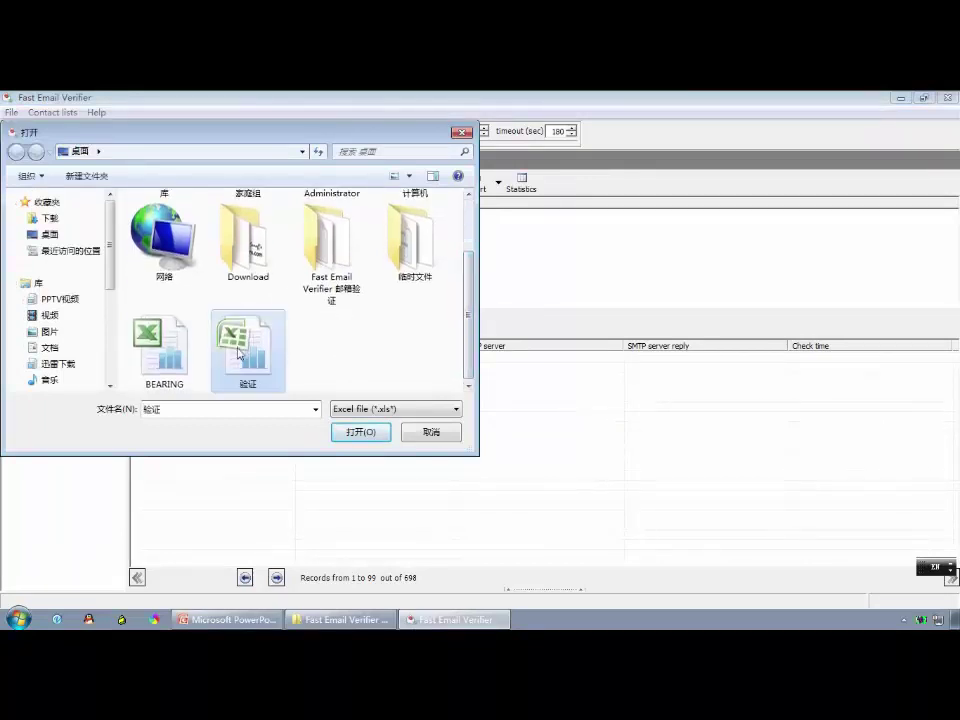
{"action": "left_click", "coordinate": [360, 432]}
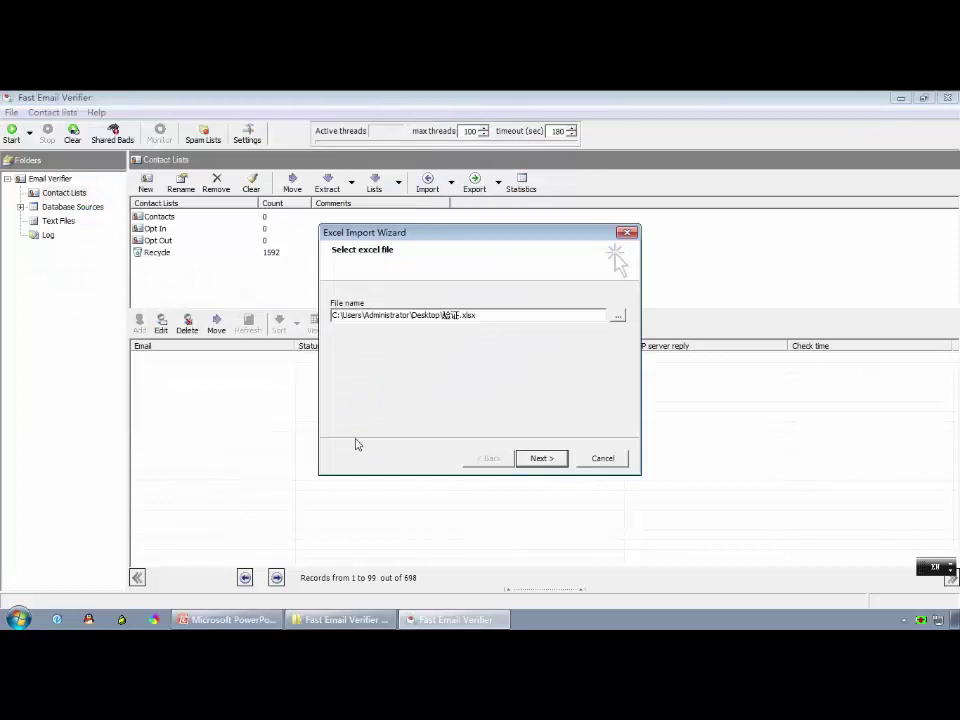
{"action": "left_click", "coordinate": [541, 459]}
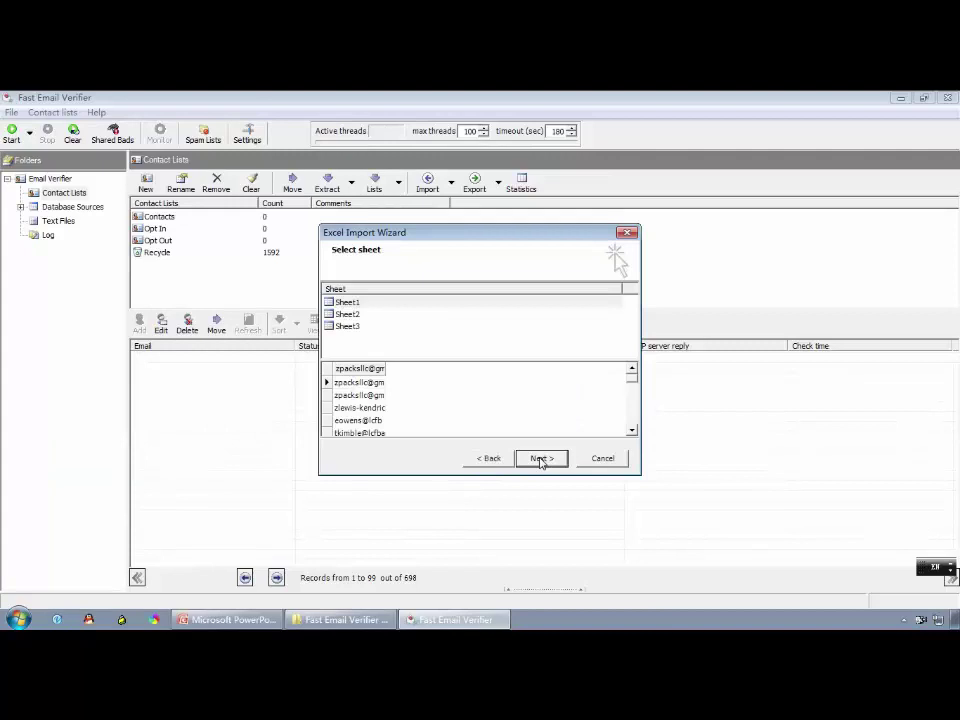
{"action": "left_click", "coordinate": [541, 459]}
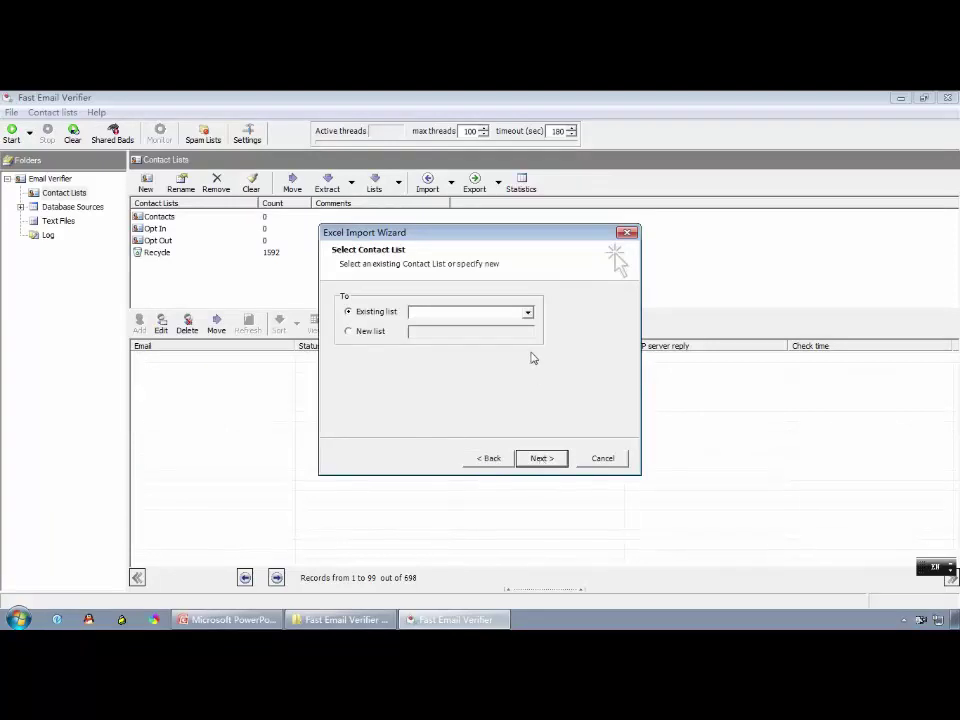
Import the addresses into a new contact list named yanzheng, keeping the preselected email field, and finish the import wizard.
{"action": "left_click", "coordinate": [529, 317]}
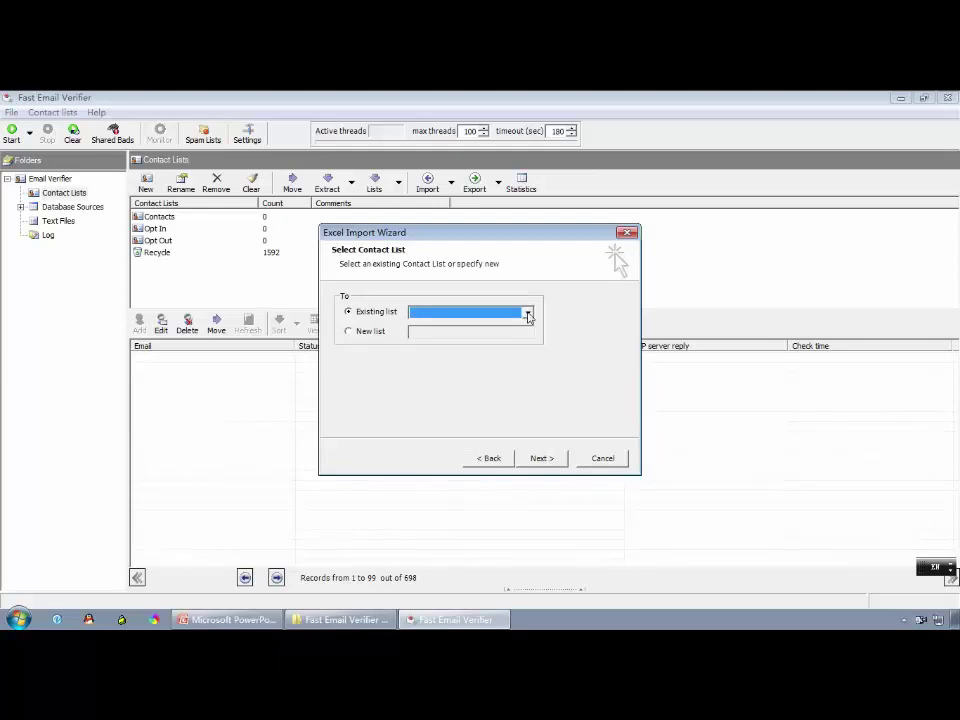
{"action": "left_click", "coordinate": [350, 333]}
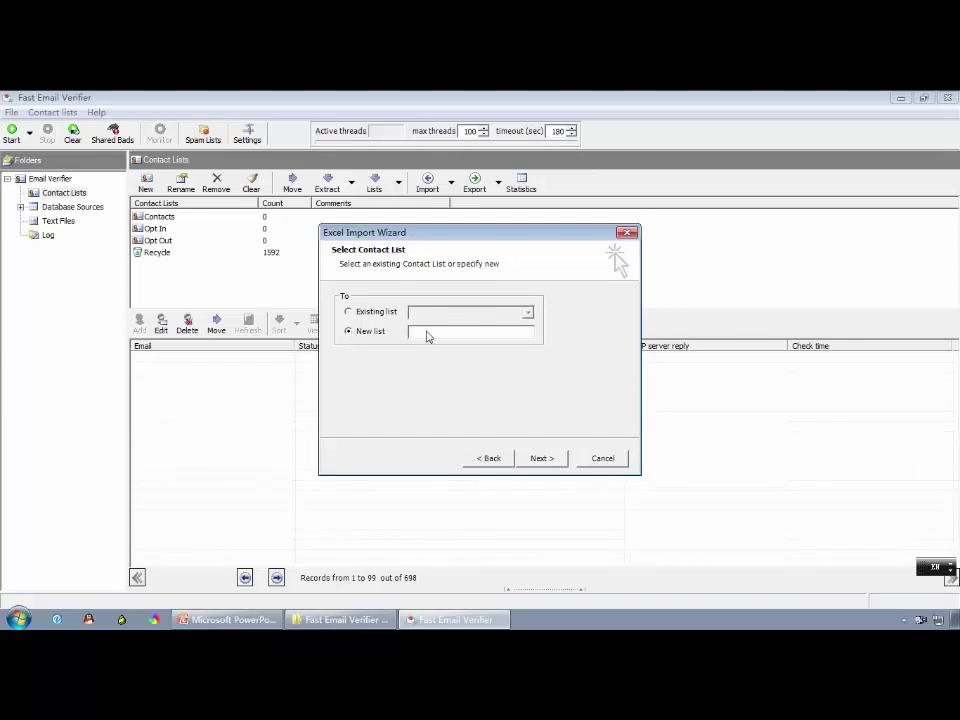
{"action": "left_click", "coordinate": [426, 332]}
{"action": "type", "text": "yanzheng"}
{"action": "left_click", "coordinate": [537, 459]}
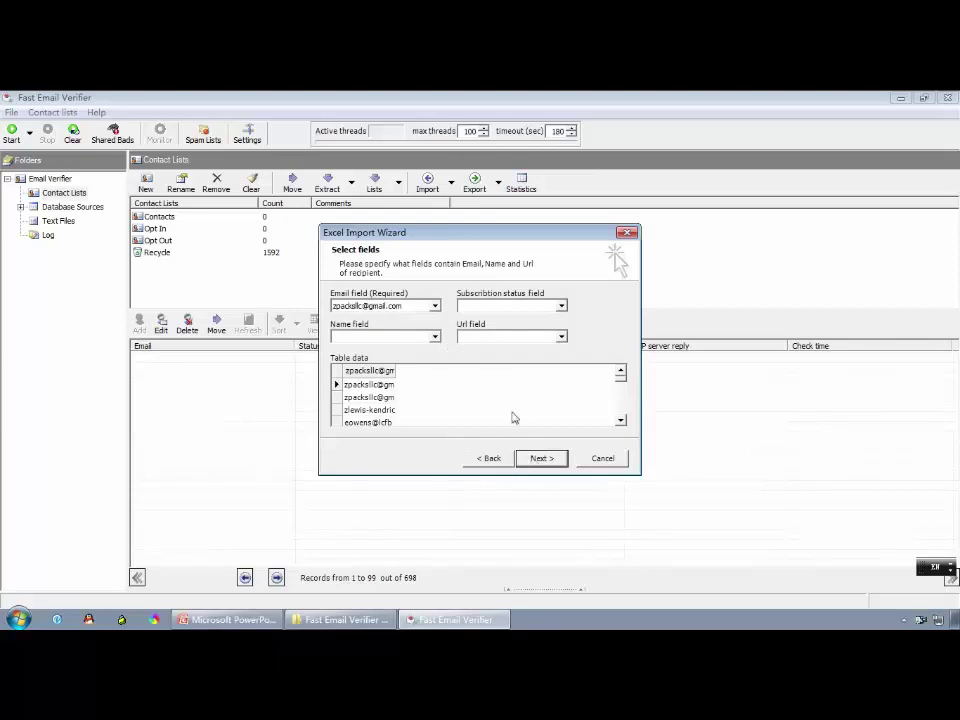
{"action": "left_click", "coordinate": [541, 458]}
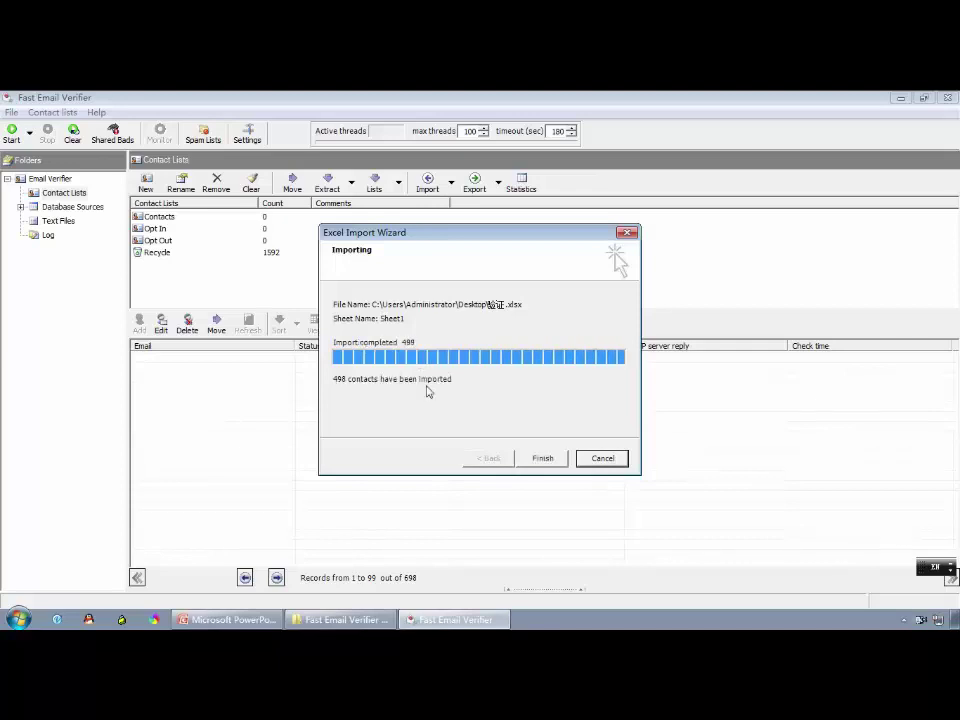
{"action": "left_click", "coordinate": [542, 459]}
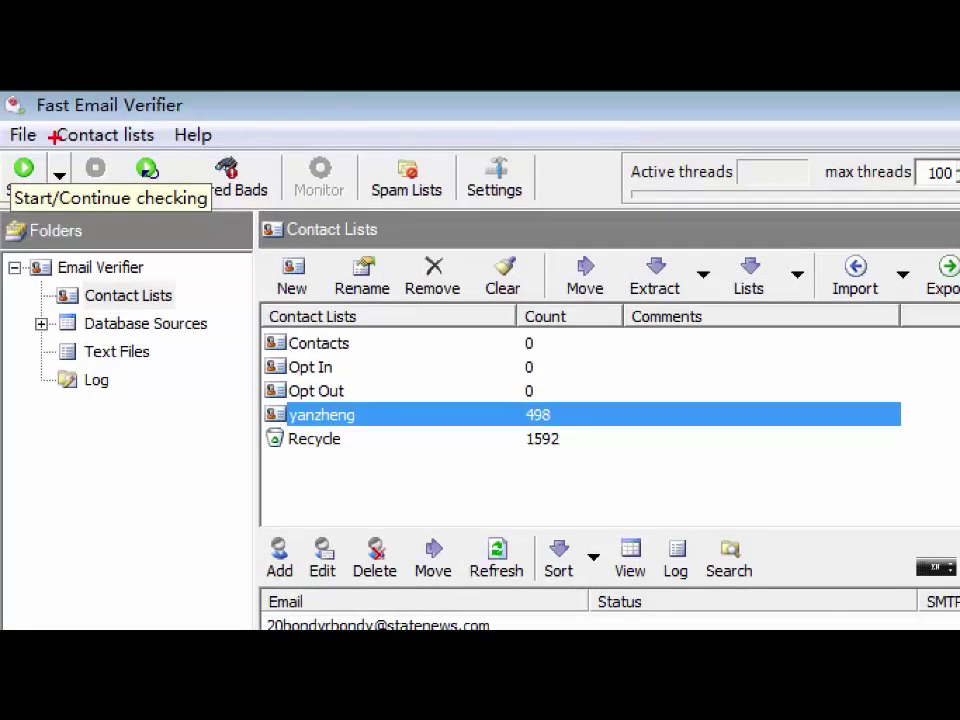
Verify all addresses in the yanzheng list and close the Monitor window when processing is complete.
{"action": "mouse_move", "coordinate": [52, 106]}
{"action": "left_mouse_down"}
{"action": "mouse_move", "coordinate": [6, 120]}
{"action": "mouse_move", "coordinate": [57, 152]}
{"action": "mouse_move", "coordinate": [50, 108]}
{"action": "left_mouse_up"}
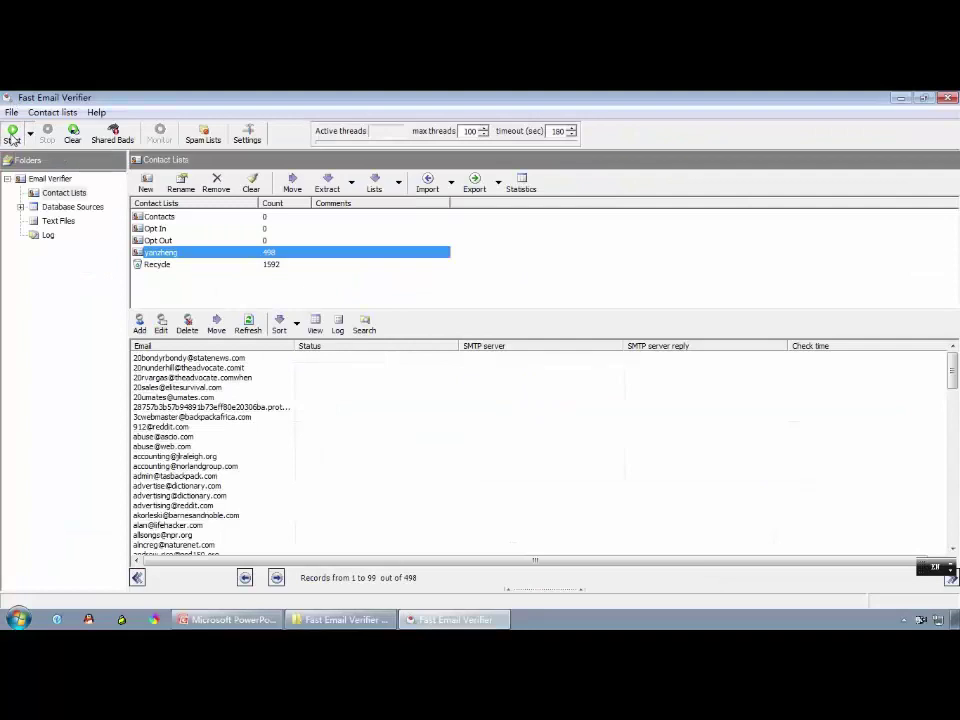
{"action": "left_click", "coordinate": [12, 136]}
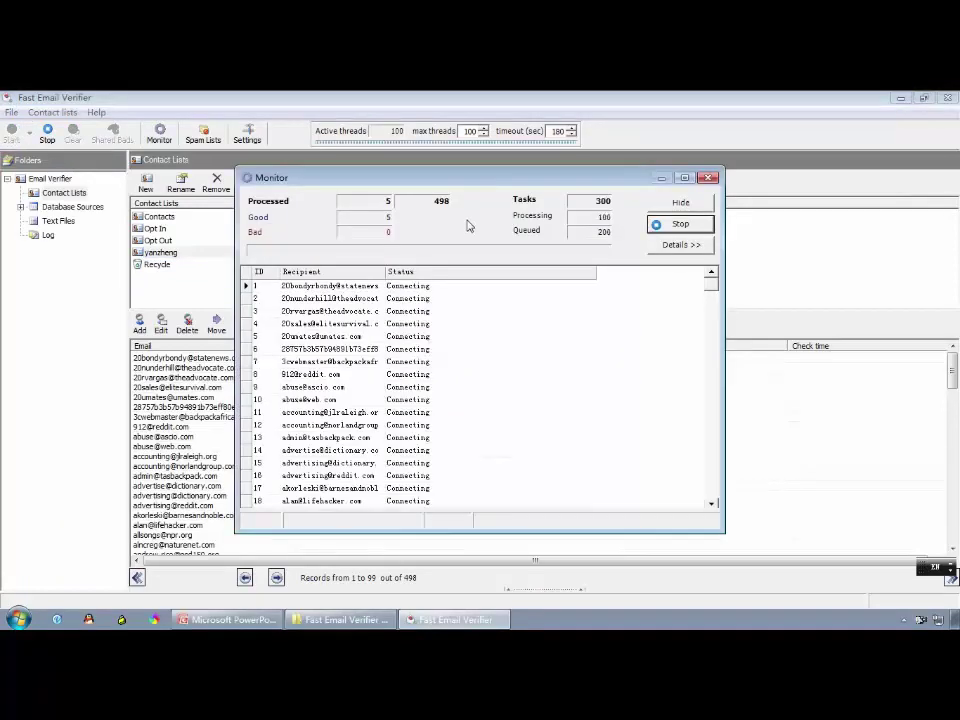
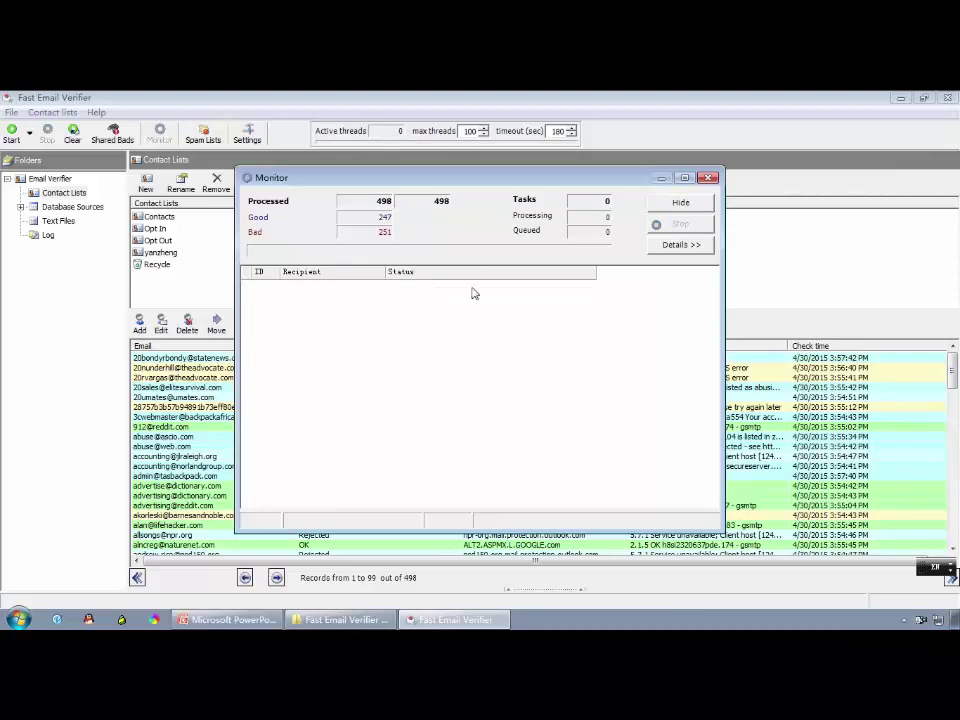
{"action": "left_click", "coordinate": [710, 179]}
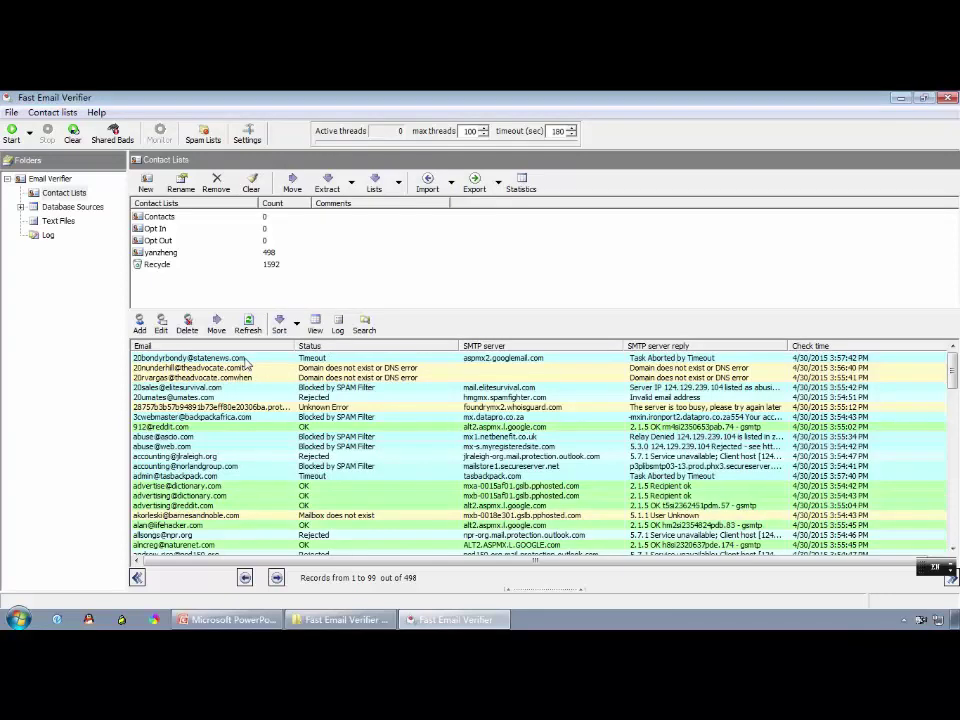
Examine the verification status of individual records in the yanzheng list, focusing on the green rows.
{"action": "left_click", "coordinate": [318, 428]}
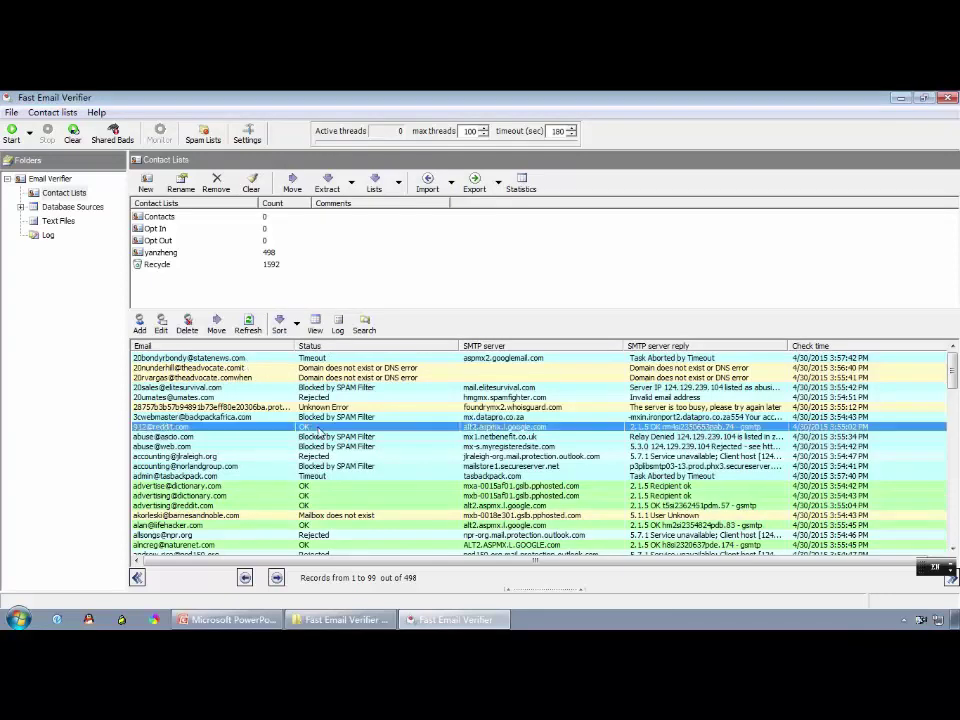
{"action": "scroll", "coordinate": [318, 430], "scroll_direction": "down", "scroll_amount": 1}
{"action": "left_click", "coordinate": [318, 458]}
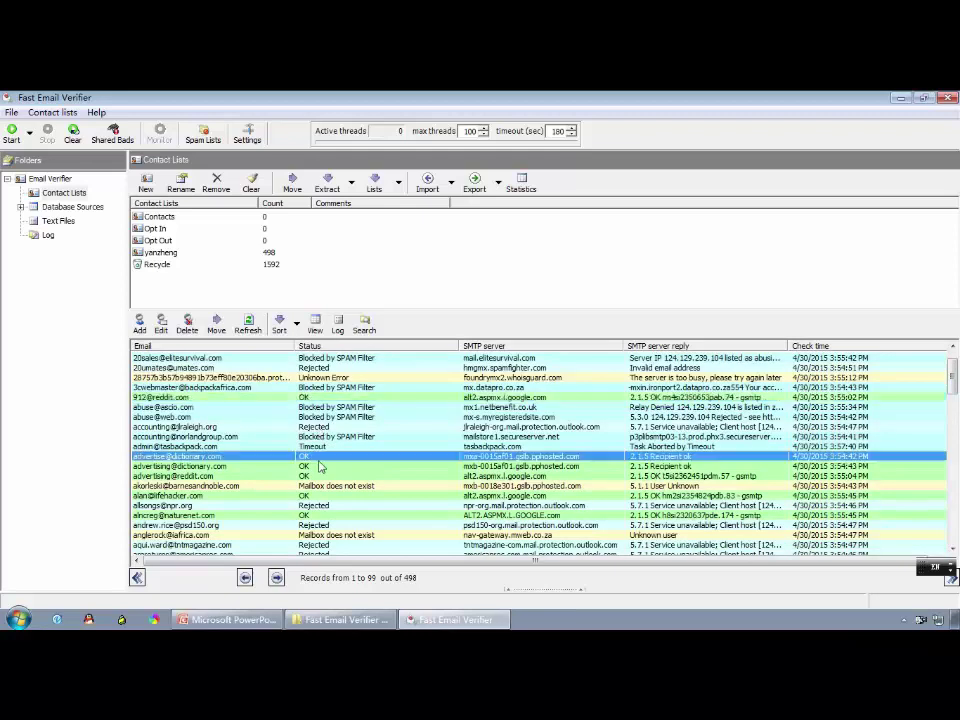
{"action": "key", "text": "Down"}
{"action": "key", "text": "Down"}
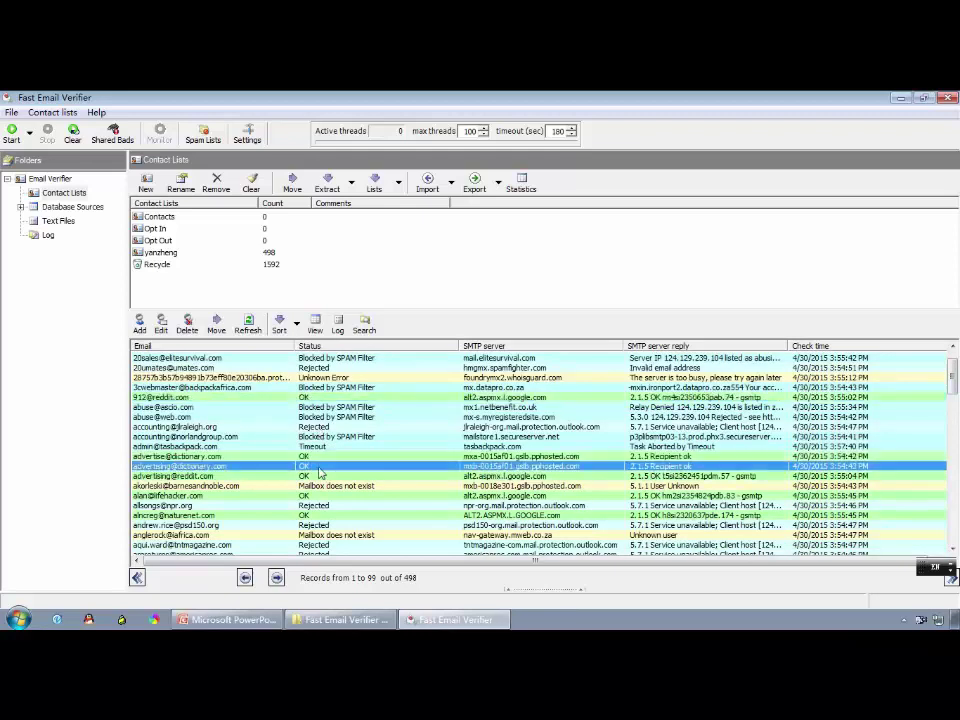
{"action": "key", "text": "Up"}
{"action": "key", "text": "Up"}
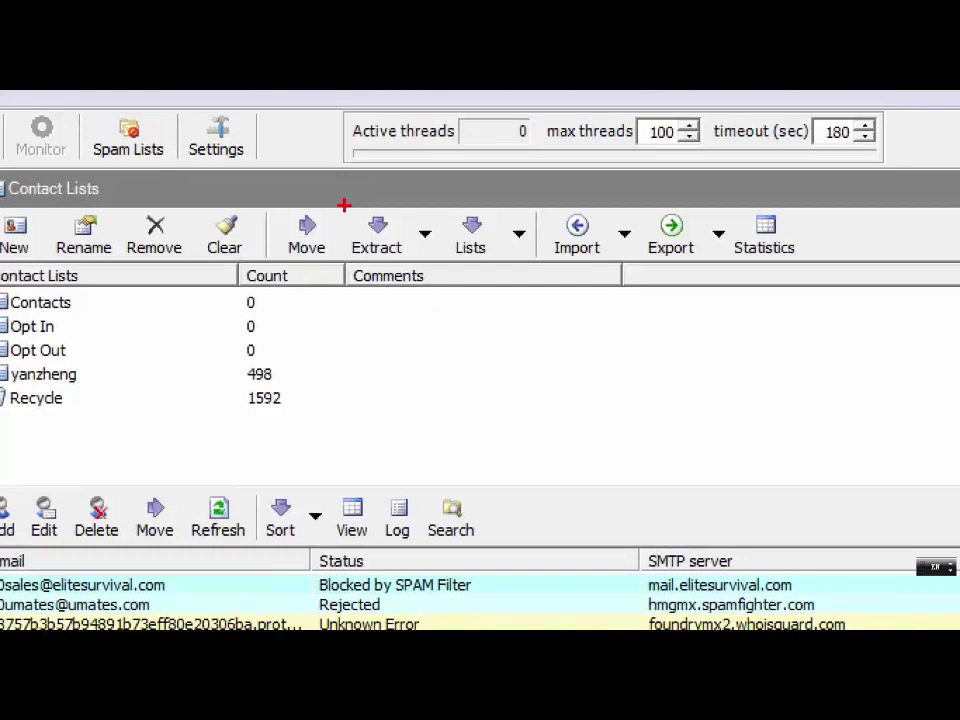
{"action": "mouse_move", "coordinate": [395, 207]}
{"action": "left_mouse_down"}
{"action": "mouse_move", "coordinate": [328, 205]}
{"action": "mouse_move", "coordinate": [328, 258]}
{"action": "mouse_move", "coordinate": [400, 200]}
{"action": "left_mouse_up"}
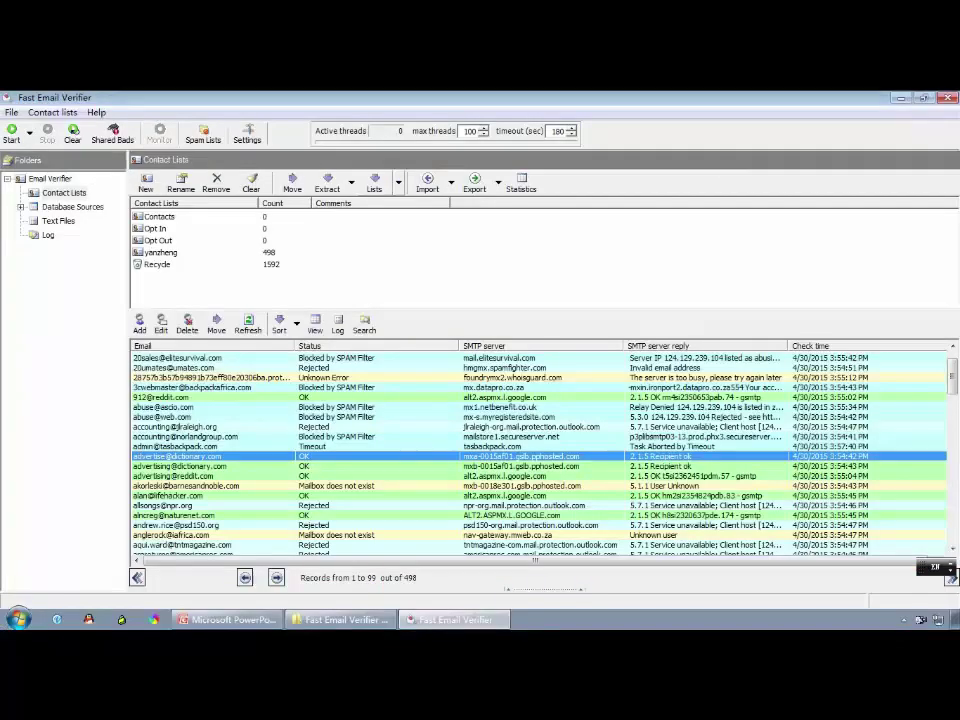
{"action": "left_click", "coordinate": [424, 233]}
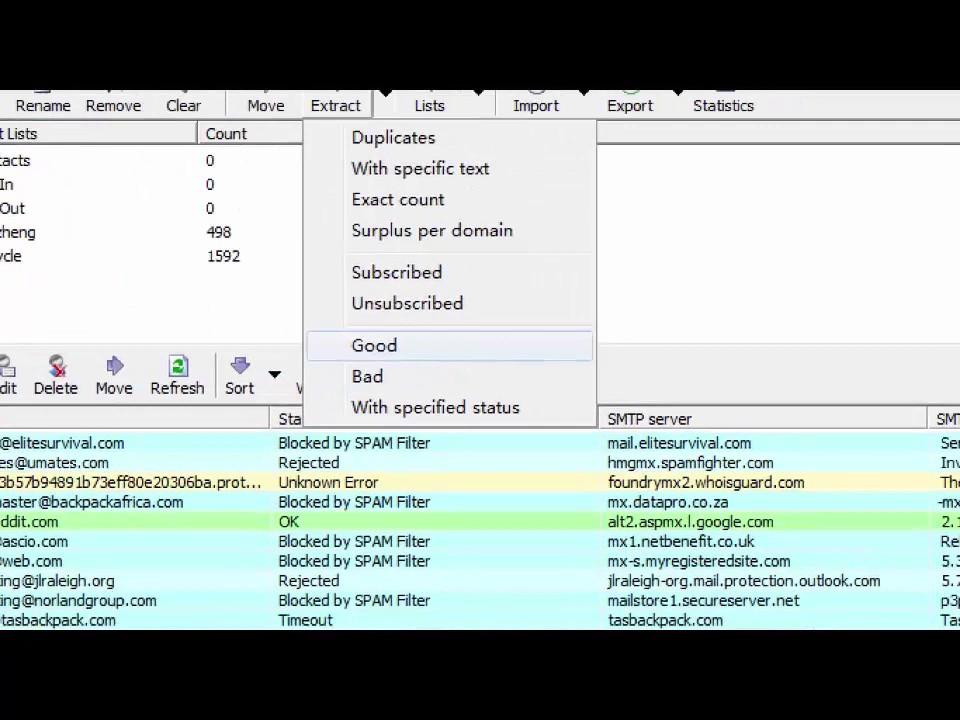
{"action": "mouse_move", "coordinate": [439, 333]}
{"action": "left_mouse_down"}
{"action": "mouse_move", "coordinate": [322, 339]}
{"action": "mouse_move", "coordinate": [333, 360]}
{"action": "mouse_move", "coordinate": [456, 334]}
{"action": "mouse_move", "coordinate": [440, 326]}
{"action": "left_mouse_up"}
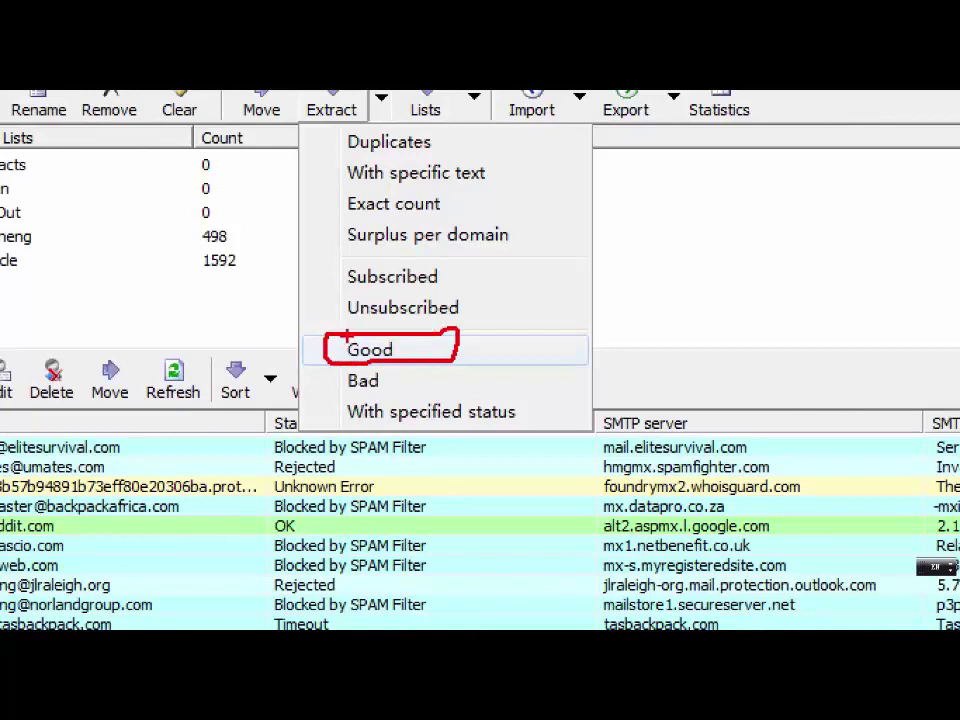
{"action": "key", "text": "Escape"}
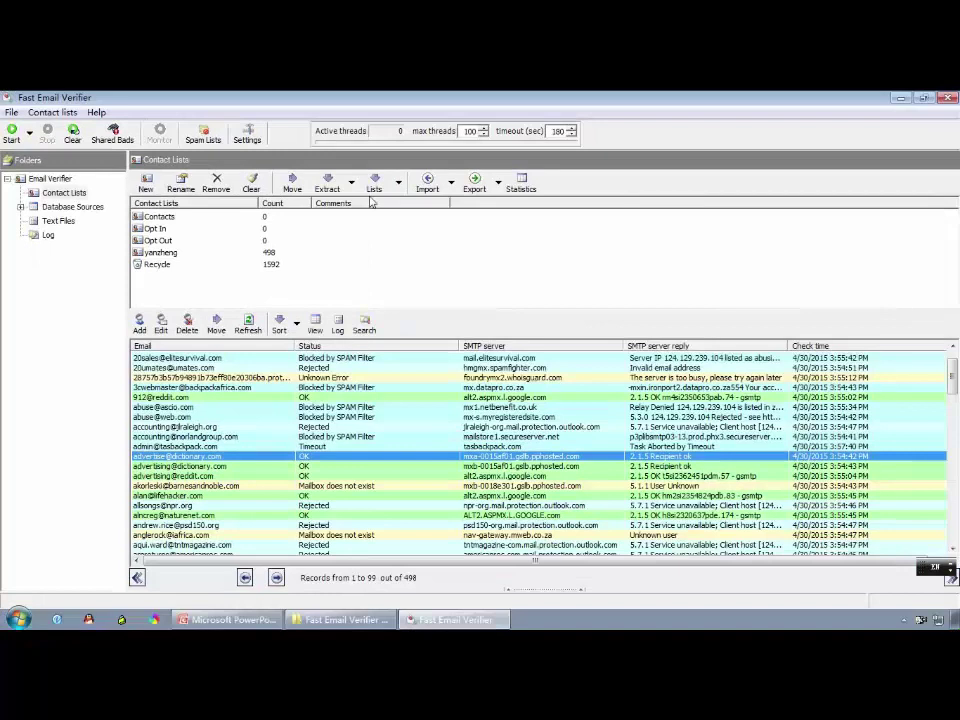
{"action": "left_click", "coordinate": [381, 97]}
{"action": "left_click", "coordinate": [381, 311]}
Extract the Good emails from the yanzheng list into a new contact list named good and finish the wizard.
{"action": "left_click", "coordinate": [340, 252]}
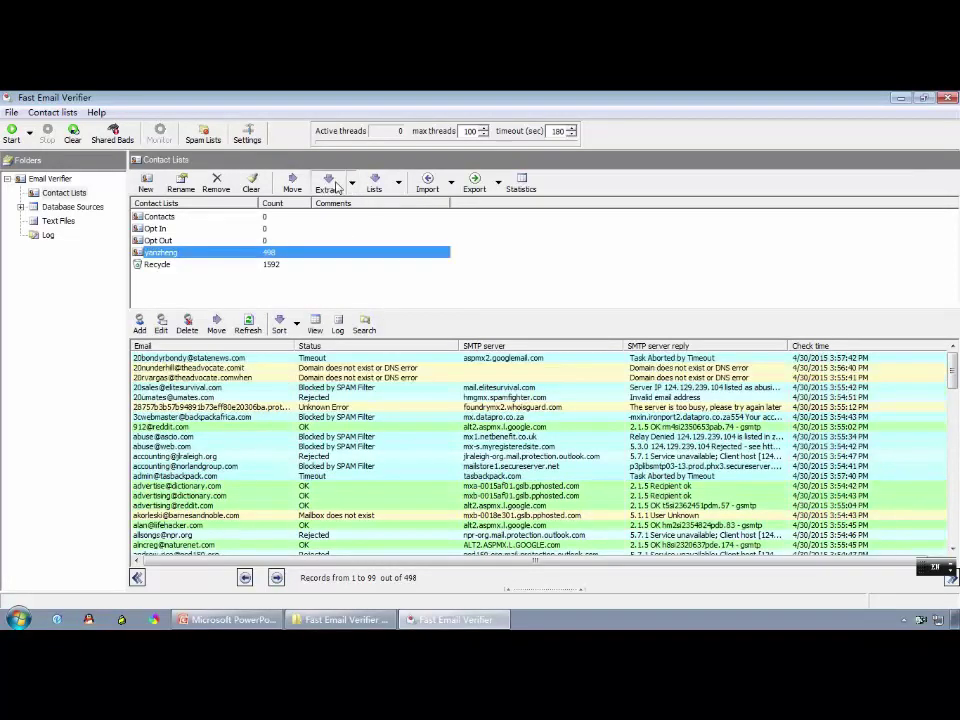
{"action": "left_click", "coordinate": [338, 187]}
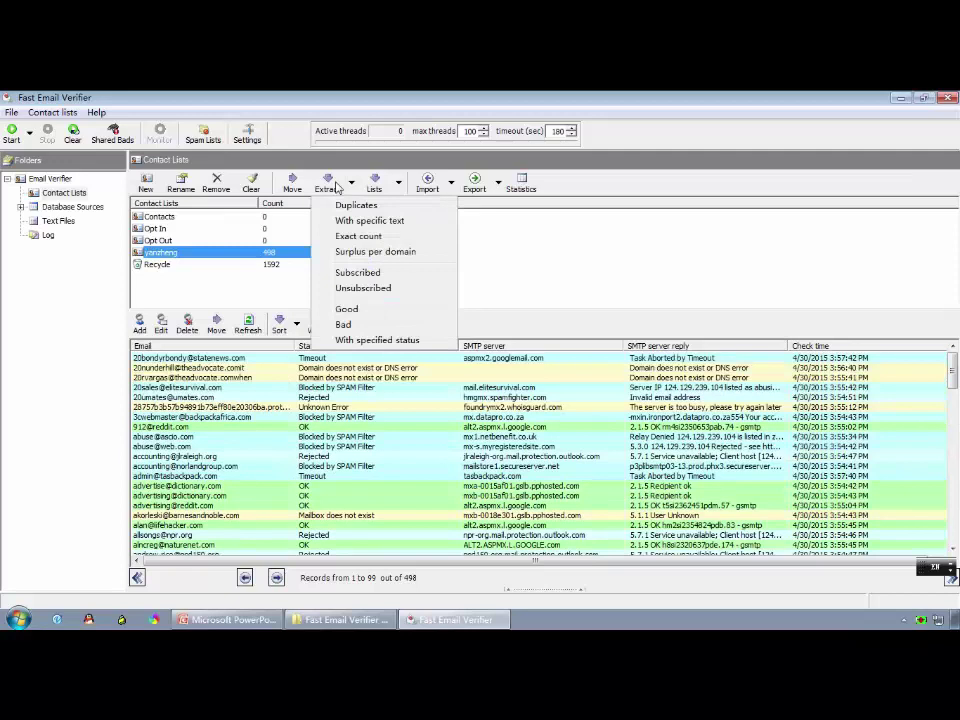
{"action": "left_click", "coordinate": [347, 310]}
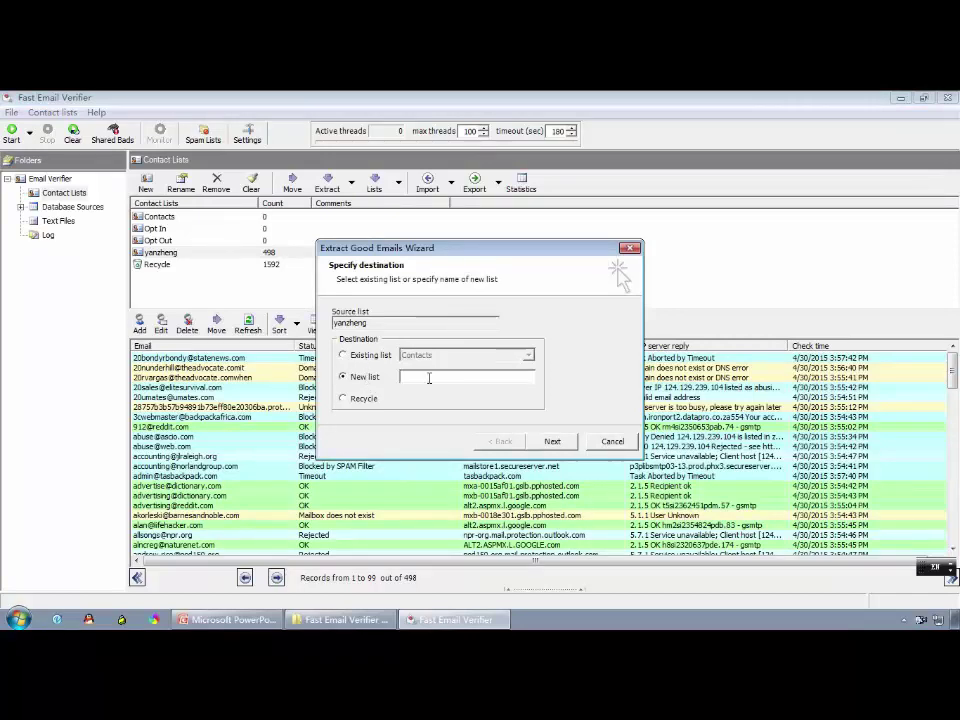
{"action": "type", "text": "good"}
{"action": "left_click", "coordinate": [552, 441]}
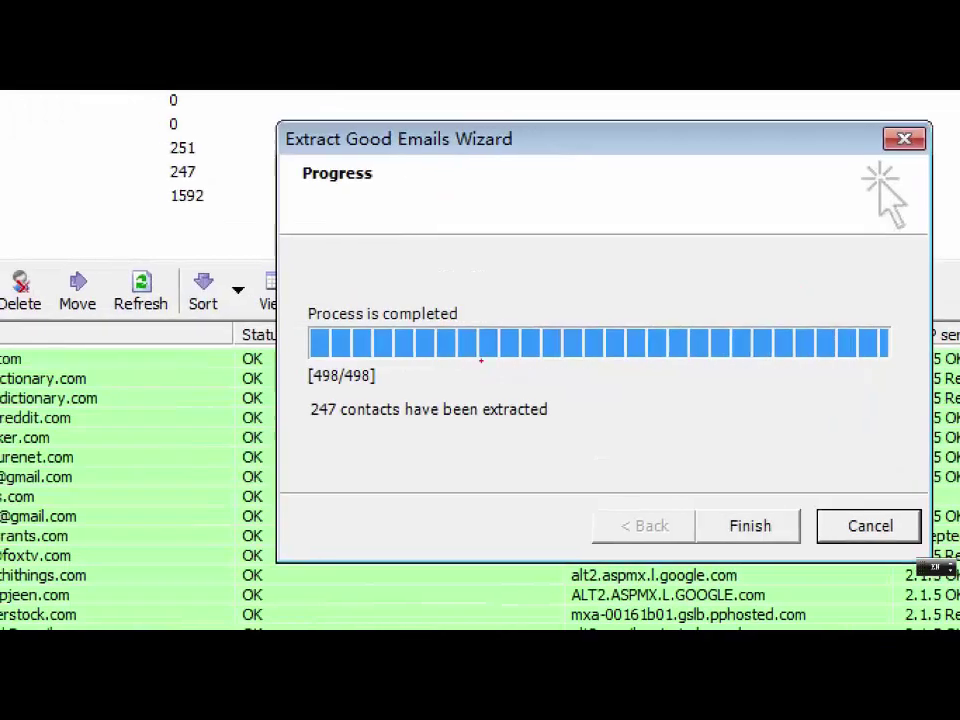
{"action": "mouse_move", "coordinate": [336, 392]}
{"action": "left_mouse_down"}
{"action": "mouse_move", "coordinate": [306, 392]}
{"action": "mouse_move", "coordinate": [362, 398]}
{"action": "mouse_move", "coordinate": [352, 383]}
{"action": "left_mouse_up"}
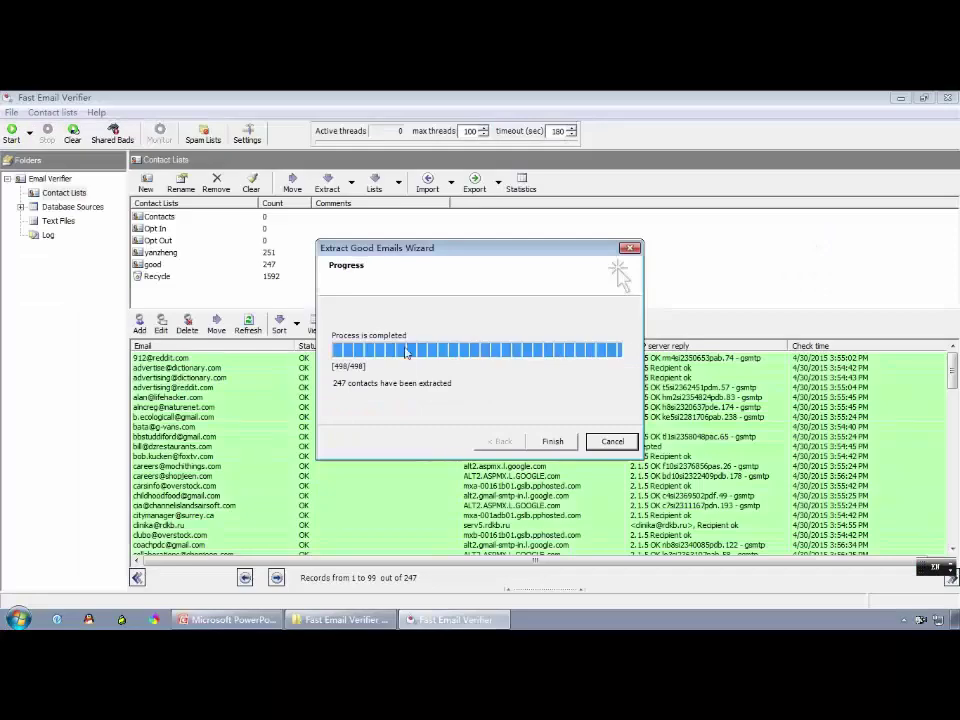
{"action": "left_click", "coordinate": [553, 441]}
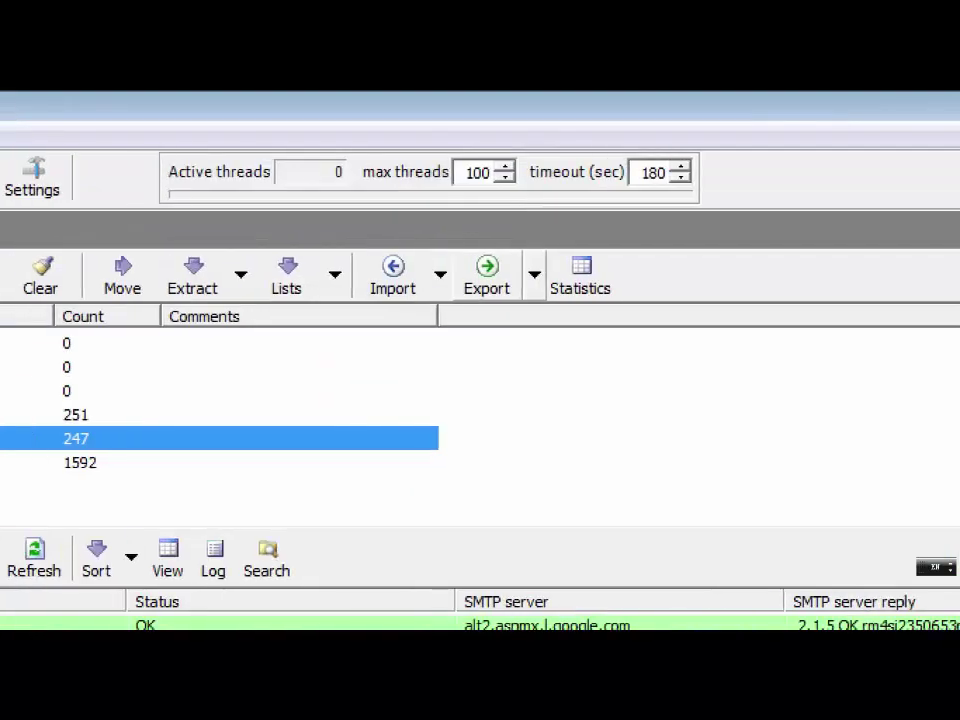
Export the good list to an Excel file named good on the desktop, keep the sheet name Sheet1, and finish the export wizard.
{"action": "mouse_move", "coordinate": [518, 243]}
{"action": "left_mouse_down"}
{"action": "mouse_move", "coordinate": [447, 241]}
{"action": "mouse_move", "coordinate": [485, 322]}
{"action": "mouse_move", "coordinate": [518, 240]}
{"action": "left_mouse_up"}
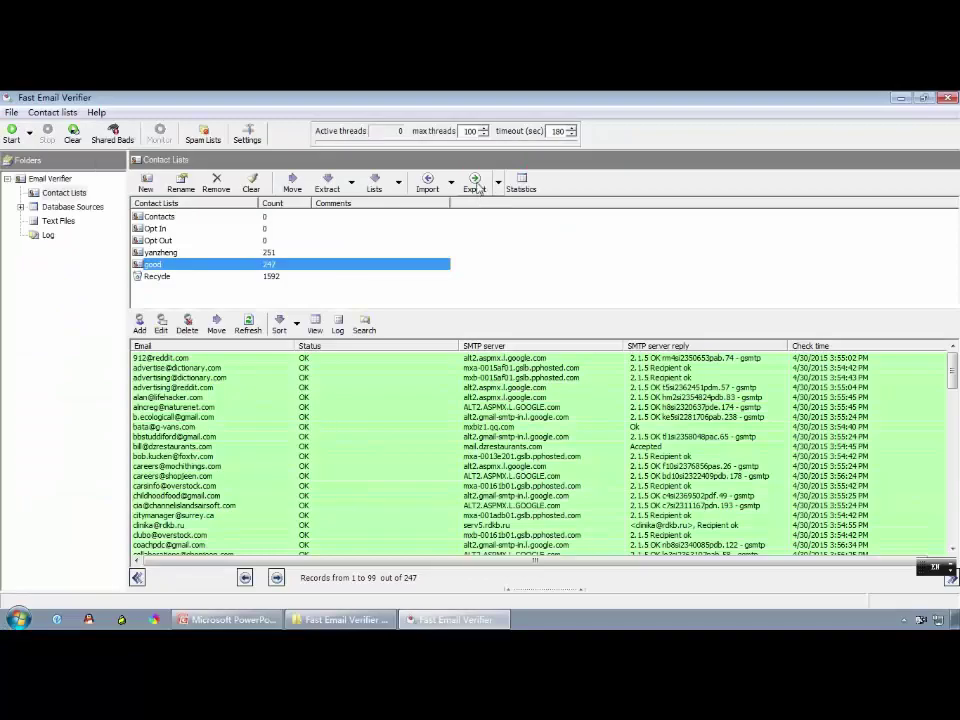
{"action": "left_click", "coordinate": [492, 285]}
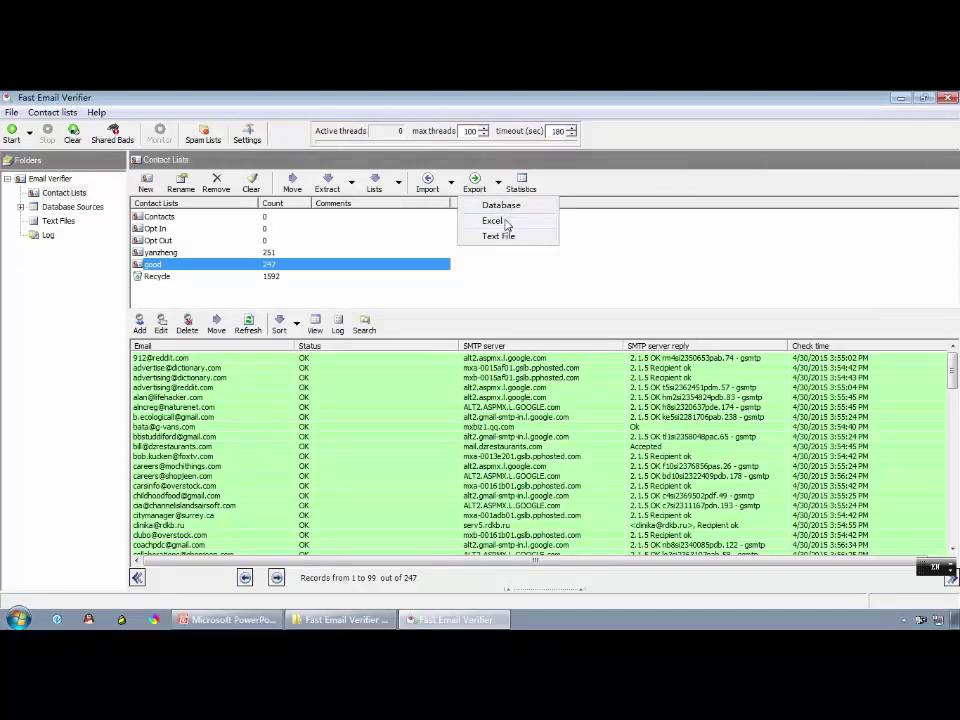
{"action": "left_click", "coordinate": [506, 222]}
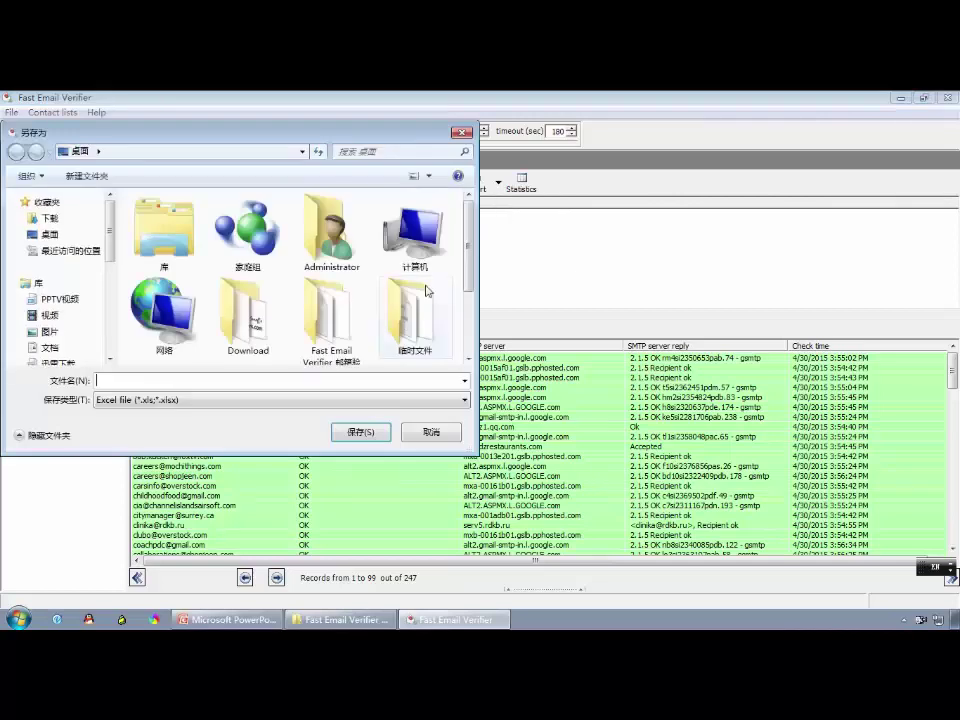
{"action": "type", "text": "good"}
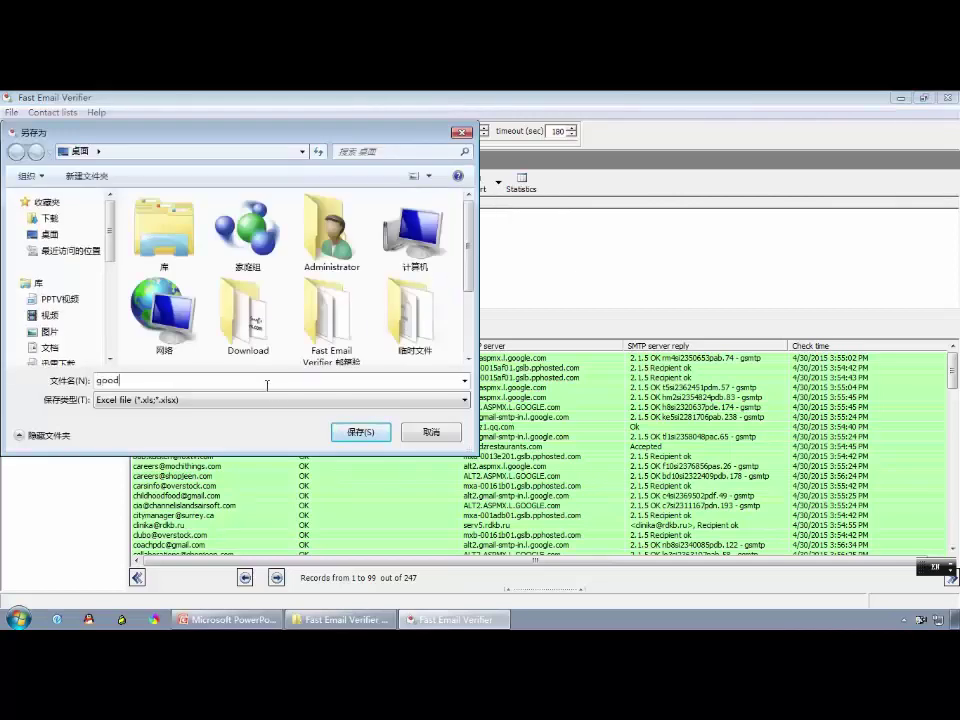
{"action": "key", "text": "Return"}
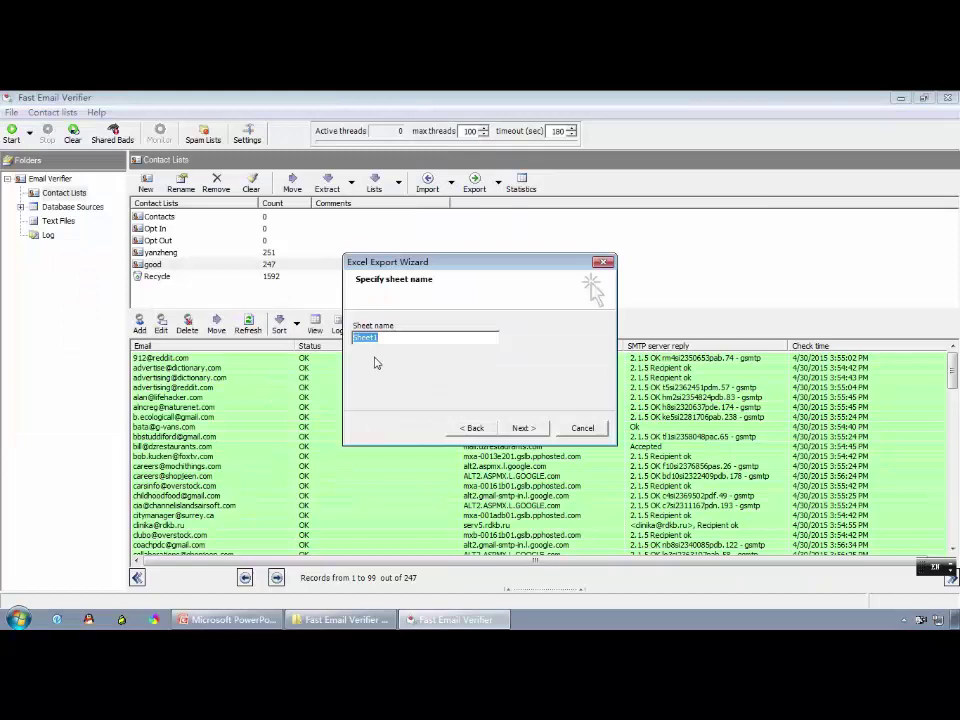
{"action": "left_click", "coordinate": [510, 428]}
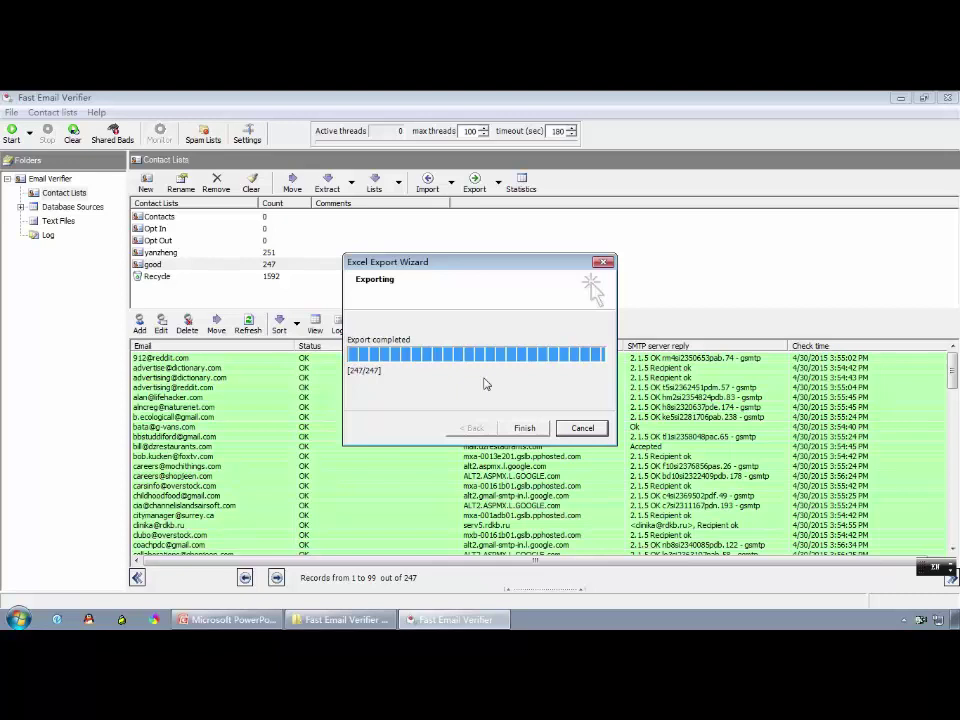
{"action": "left_click", "coordinate": [524, 428]}
Open the exported good workbook from the desktop in Excel and look over its Email column.
{"action": "key", "text": "super+d"}
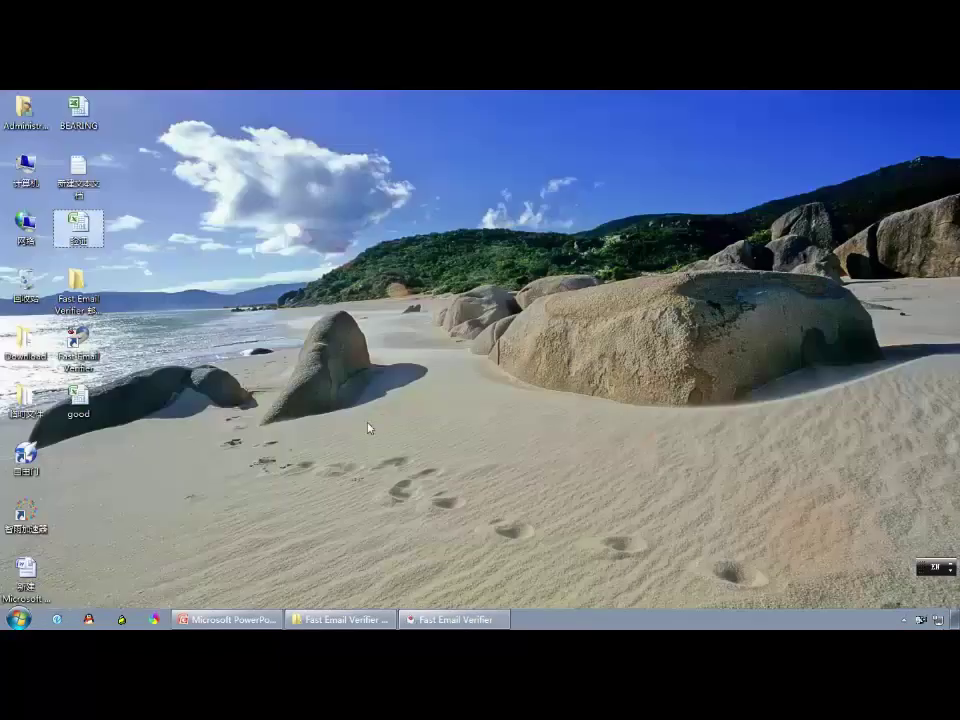
{"action": "double_click", "coordinate": [78, 400]}
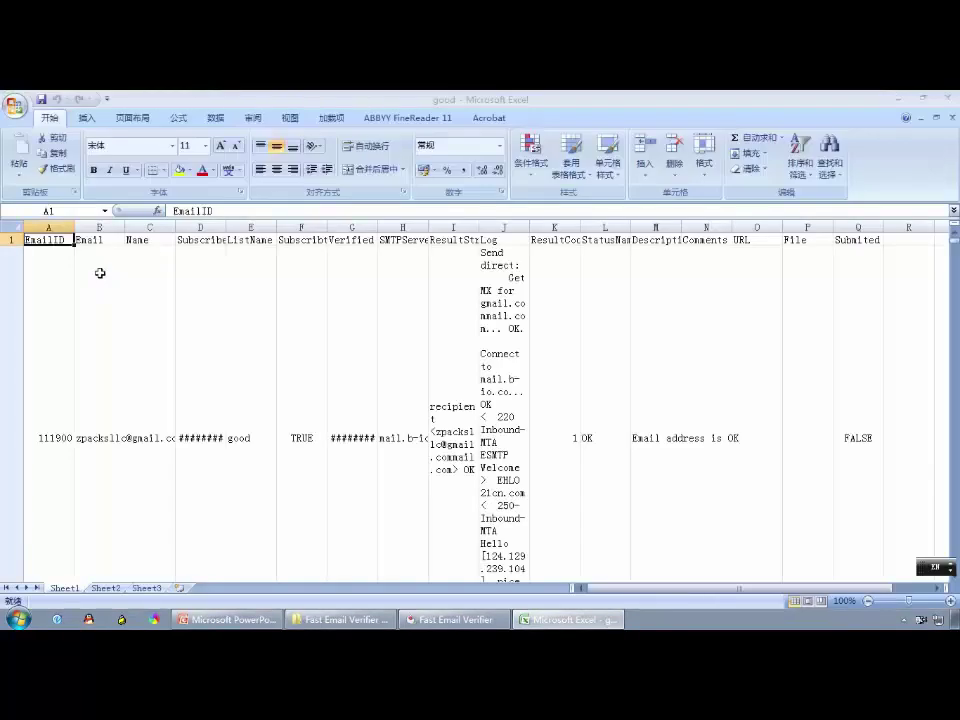
{"action": "left_click", "coordinate": [100, 273]}
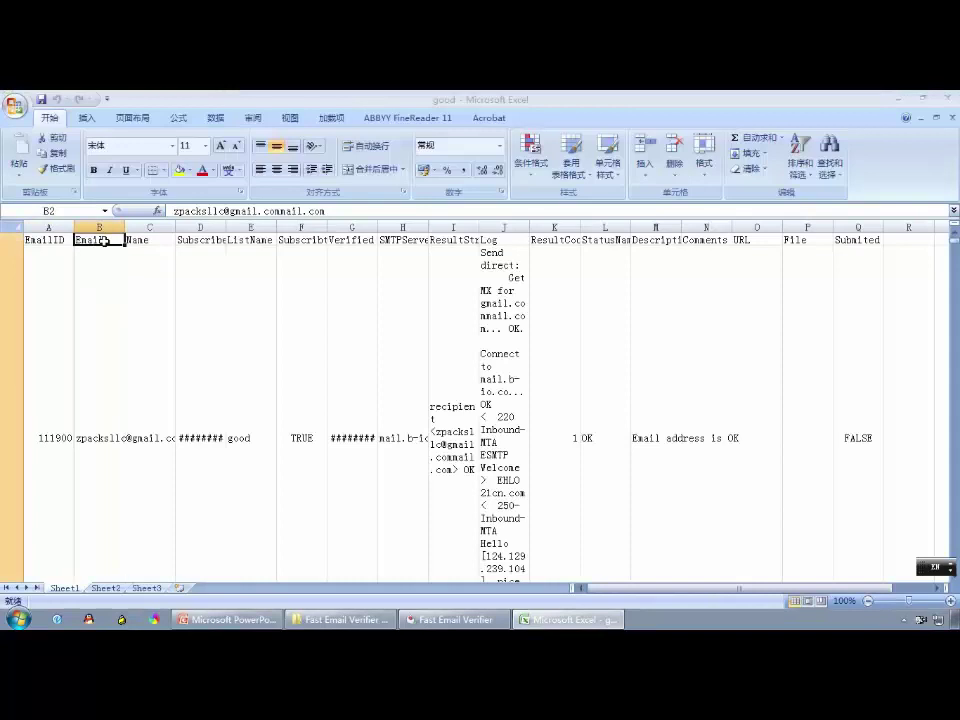
{"action": "left_click", "coordinate": [52, 240]}
{"action": "left_click", "coordinate": [95, 240]}
{"action": "left_click", "coordinate": [109, 345]}
{"action": "scroll", "coordinate": [110, 346], "scroll_direction": "down", "scroll_amount": 3}
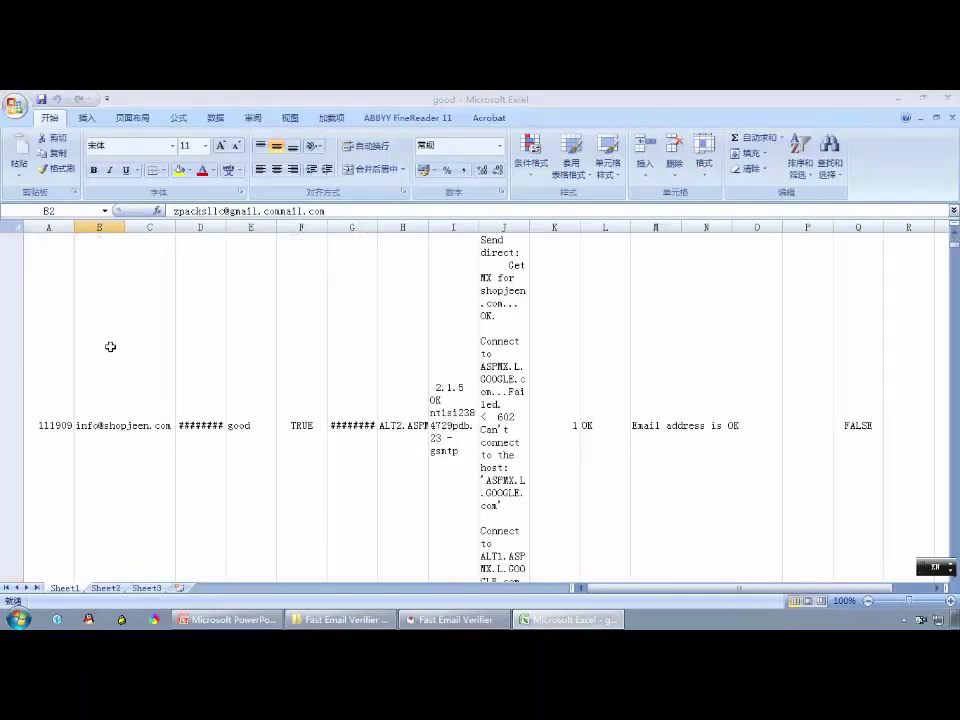
{"action": "left_click", "coordinate": [110, 346]}
{"action": "scroll", "coordinate": [108, 345], "scroll_direction": "up", "scroll_amount": 3}
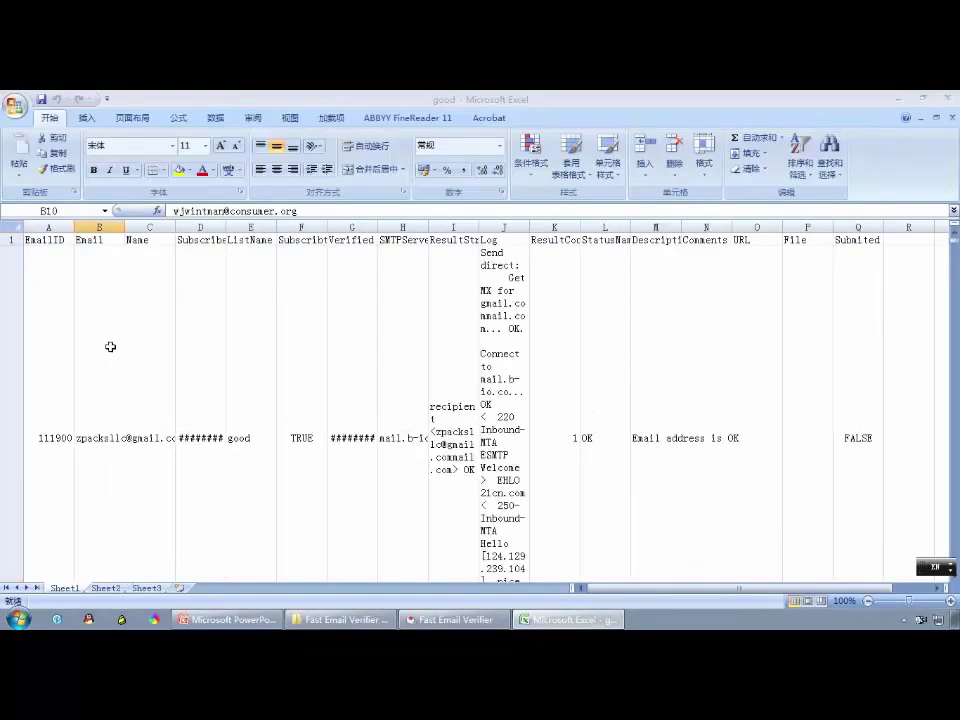
Turn off text wrapping for the whole sheet and widen the Email and SubscribedDate columns.
{"action": "left_click", "coordinate": [18, 225]}
{"action": "left_click", "coordinate": [376, 147]}
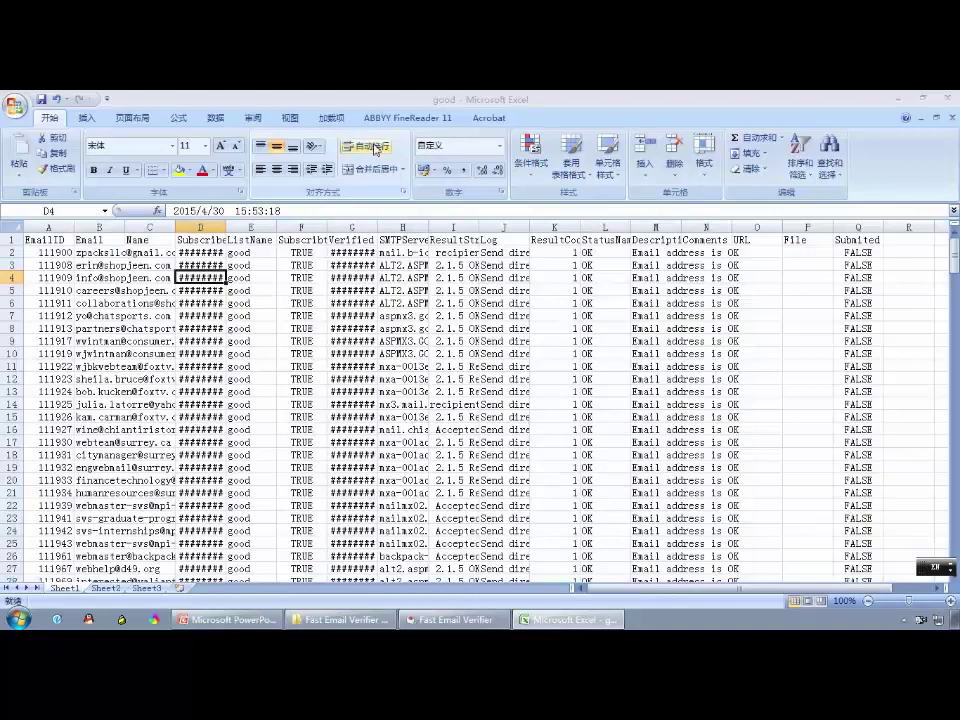
{"action": "left_click_drag", "start_coordinate": [125, 227], "coordinate": [283, 210]}
{"action": "double_click", "coordinate": [275, 277]}
{"action": "left_click", "coordinate": [195, 243]}
{"action": "left_click", "coordinate": [195, 252]}
{"action": "left_click_drag", "start_coordinate": [201, 227], "coordinate": [325, 227]}
{"action": "left_click", "coordinate": [195, 303]}
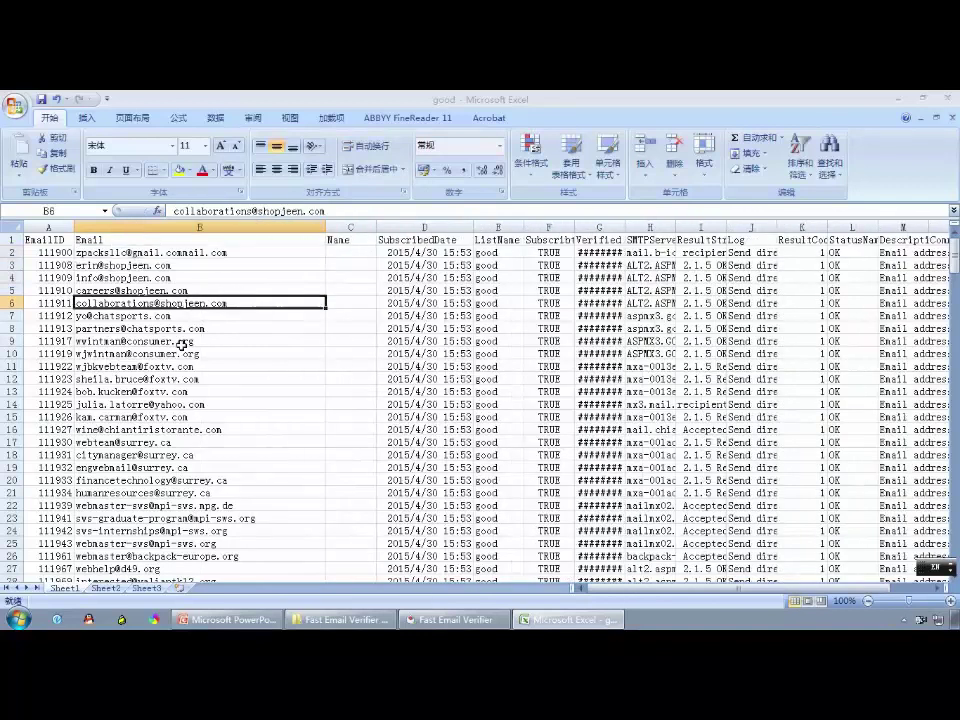
Review the exported addresses listed in the Email column of the good workbook.
{"action": "scroll", "coordinate": [182, 343], "scroll_direction": "down", "scroll_amount": 10}
{"action": "scroll", "coordinate": [182, 343], "scroll_direction": "up", "scroll_amount": 10}
{"action": "left_click", "coordinate": [184, 277]}
{"action": "left_click", "coordinate": [190, 252]}
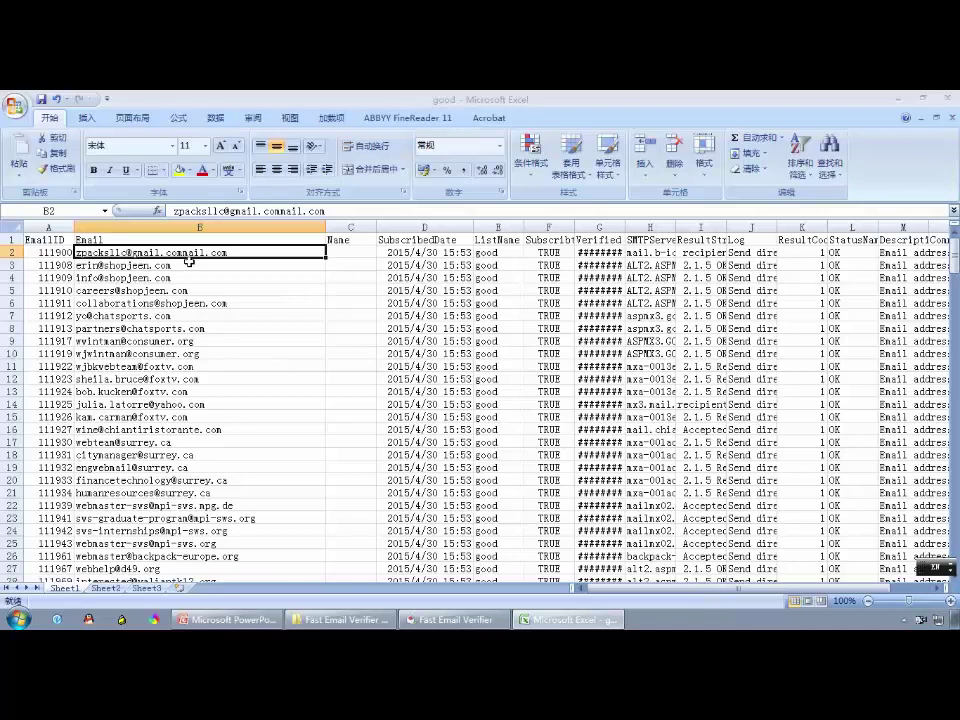
{"action": "left_click", "coordinate": [200, 379]}
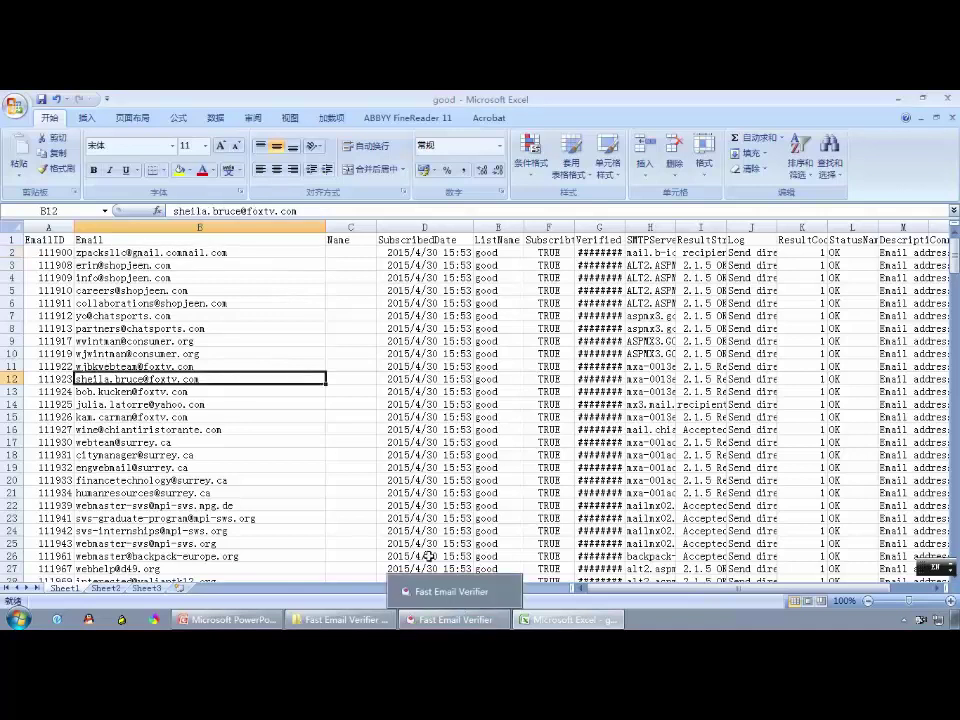
Switch to Fast Email Verifier and examine the statuses of the first blue and yellow records in the yanzheng list.
{"action": "left_click", "coordinate": [437, 613]}
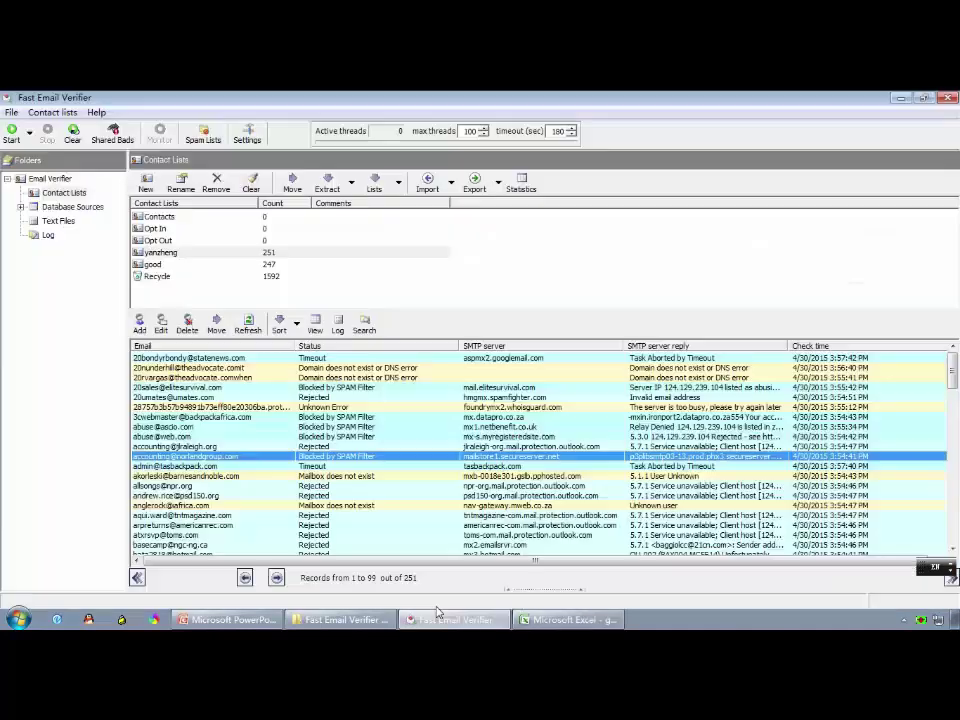
{"action": "left_click", "coordinate": [337, 376]}
{"action": "left_click", "coordinate": [337, 359]}
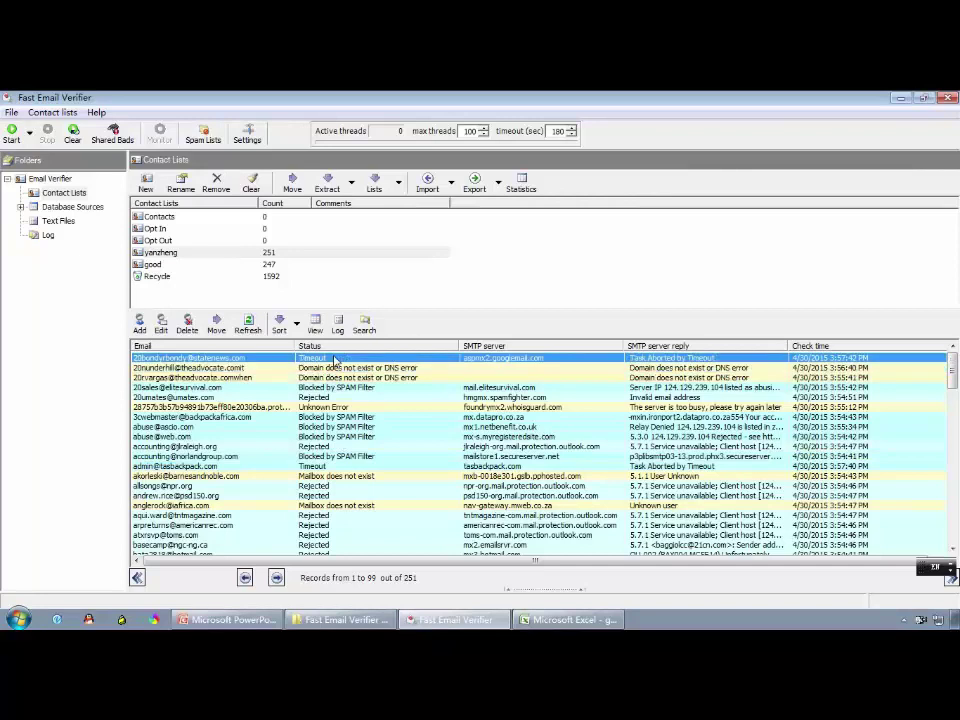
{"action": "left_click", "coordinate": [337, 367]}
{"action": "left_click", "coordinate": [337, 377]}
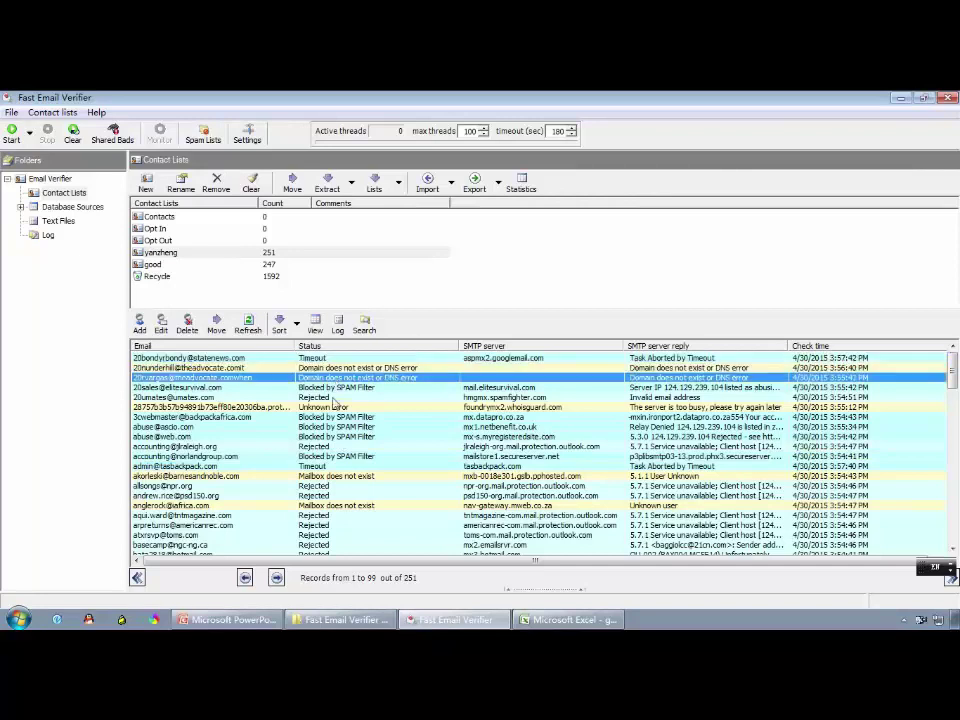
{"action": "left_click", "coordinate": [337, 397]}
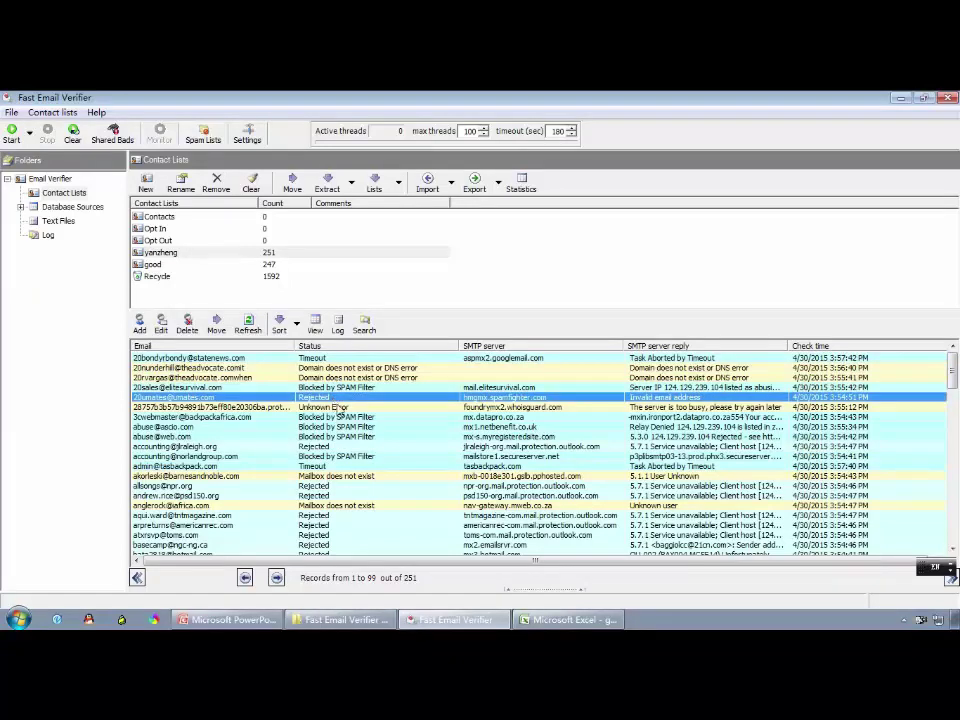
{"action": "left_click", "coordinate": [338, 408]}
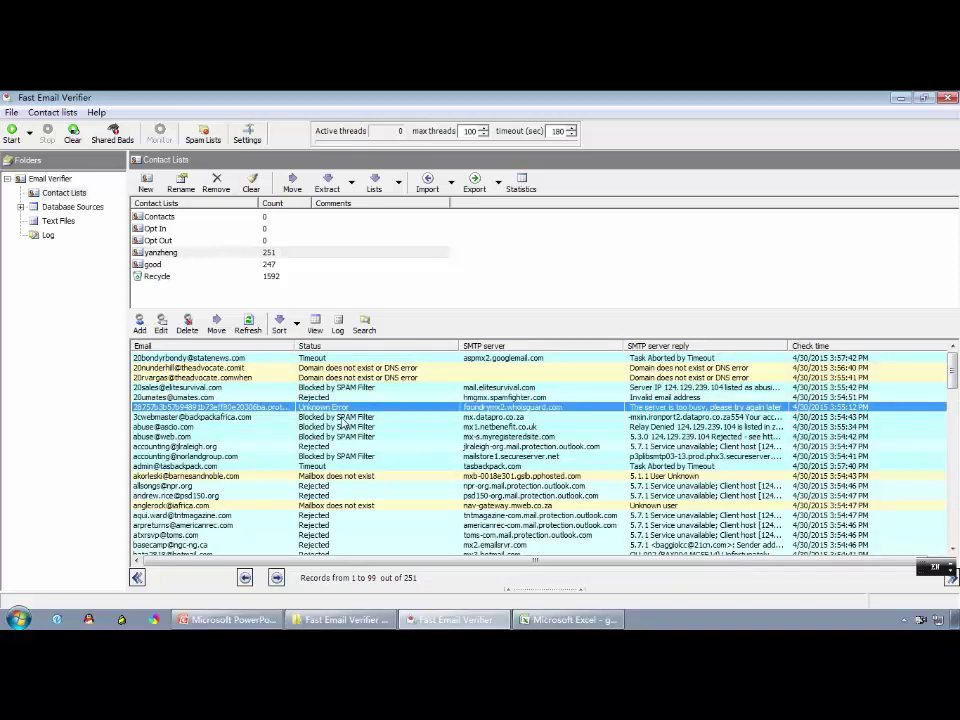
{"action": "left_click", "coordinate": [343, 427]}
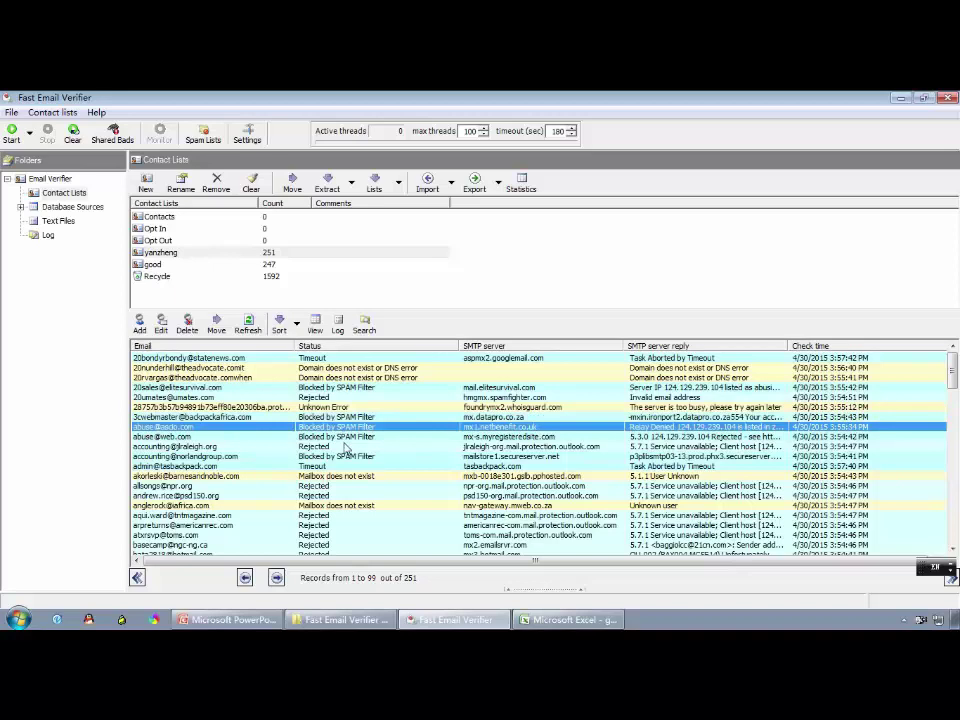
{"action": "left_click", "coordinate": [344, 438]}
{"action": "left_click", "coordinate": [318, 360]}
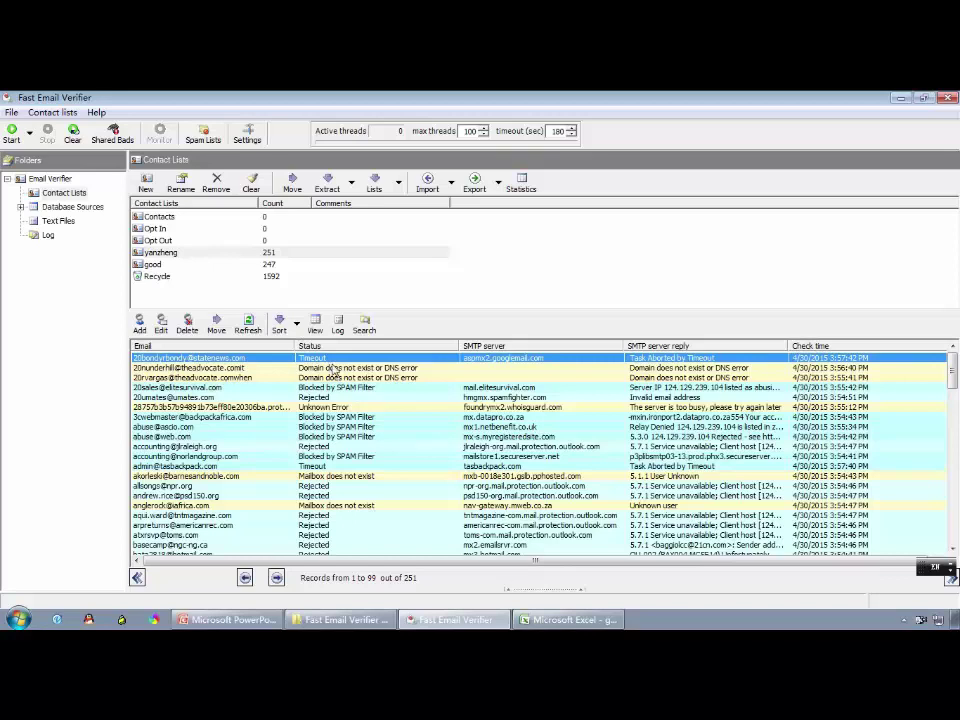
{"action": "left_click_drag", "start_coordinate": [334, 370], "coordinate": [335, 395]}
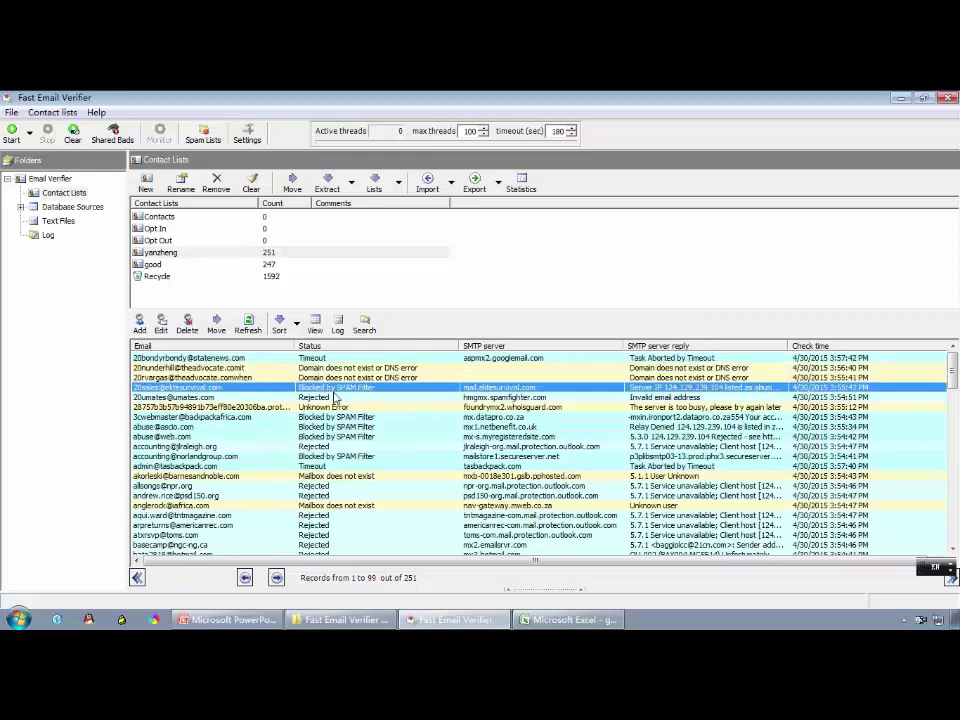
{"action": "key", "text": "Up"}
{"action": "key", "text": "Up"}
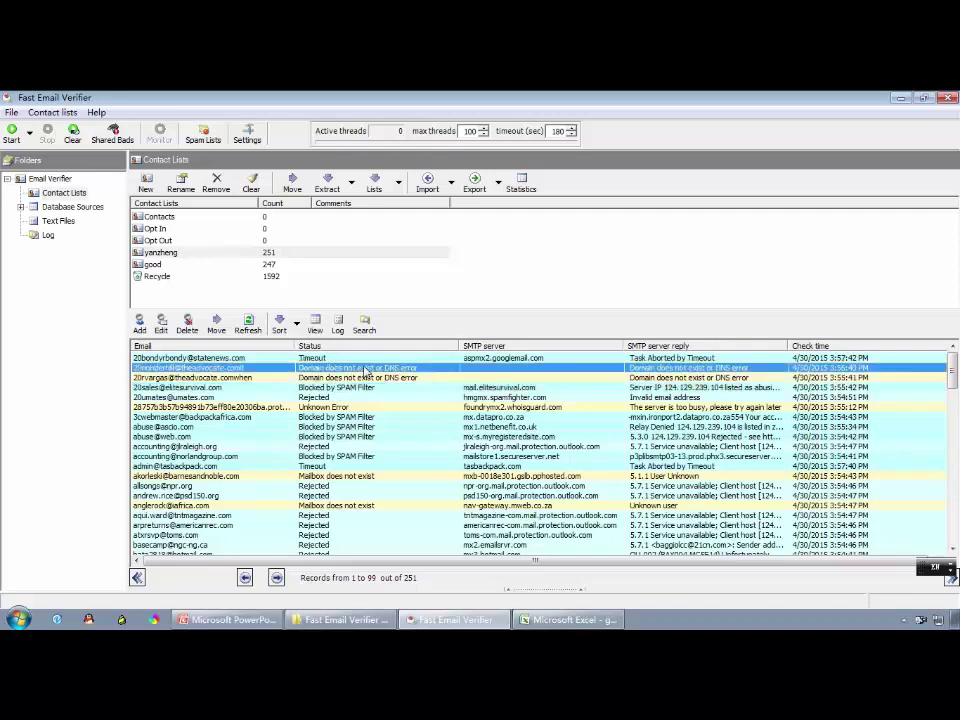
{"action": "left_click", "coordinate": [372, 390]}
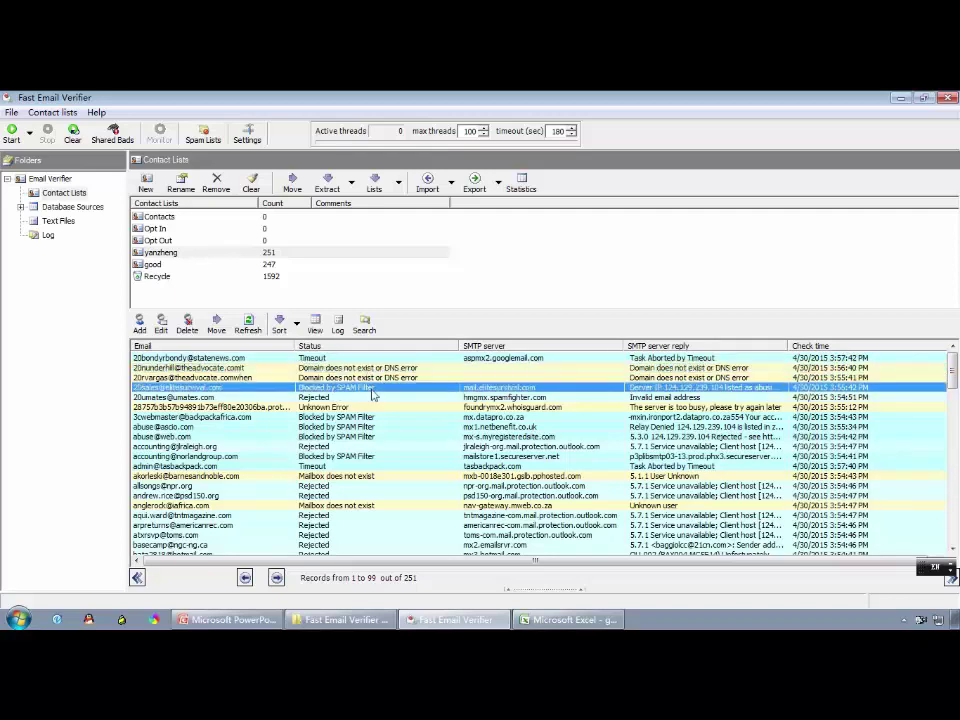
{"action": "key", "text": "Down"}
{"action": "key", "text": "Up"}
{"action": "left_click", "coordinate": [363, 399]}
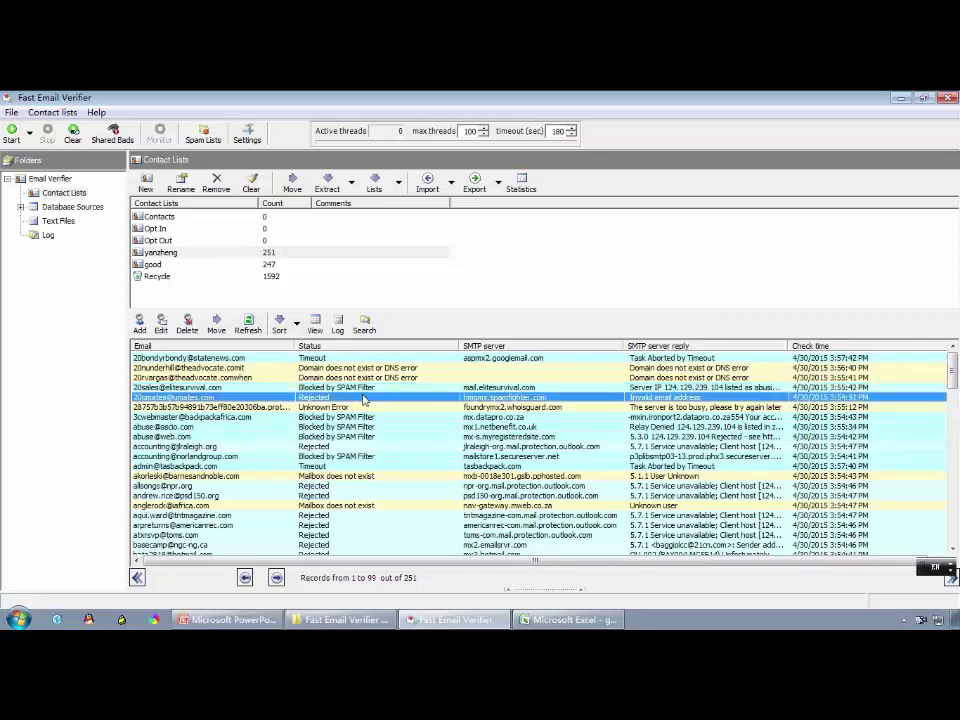
{"action": "key", "text": "Up"}
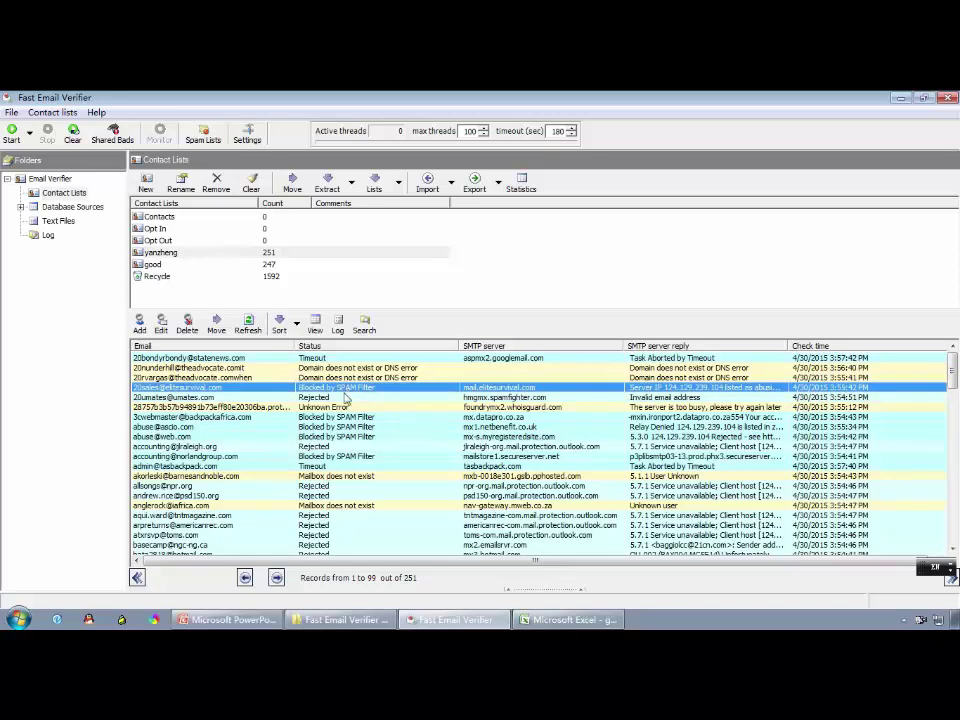
{"action": "left_click", "coordinate": [344, 398]}
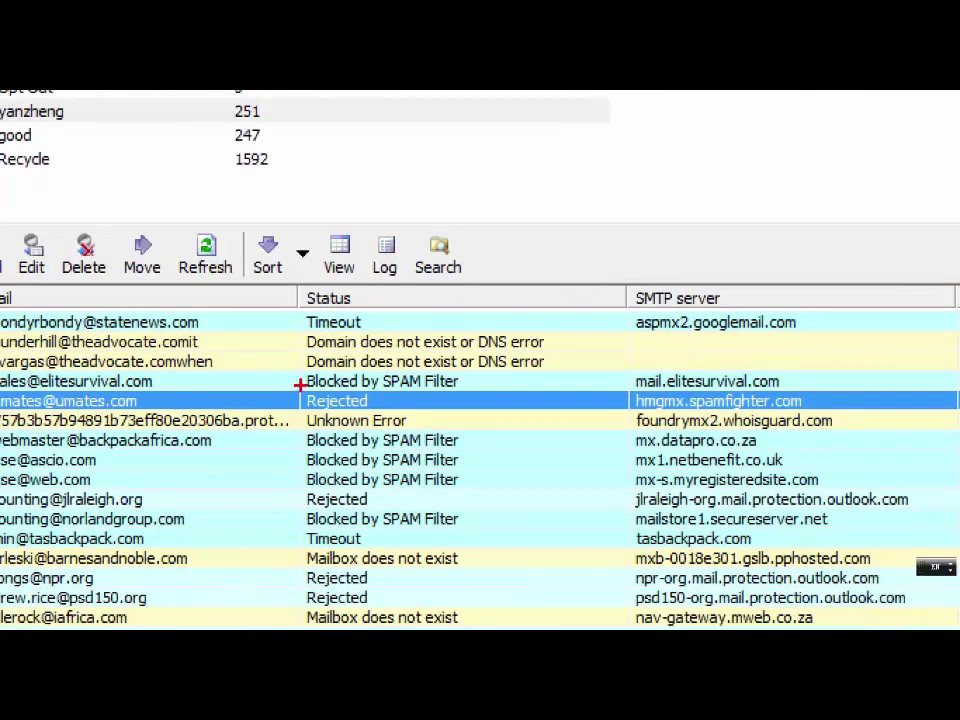
{"action": "mouse_move", "coordinate": [351, 308]}
{"action": "left_mouse_down"}
{"action": "mouse_move", "coordinate": [362, 313]}
{"action": "mouse_move", "coordinate": [287, 326]}
{"action": "mouse_move", "coordinate": [390, 318]}
{"action": "mouse_move", "coordinate": [388, 310]}
{"action": "mouse_move", "coordinate": [300, 355]}
{"action": "left_mouse_up"}
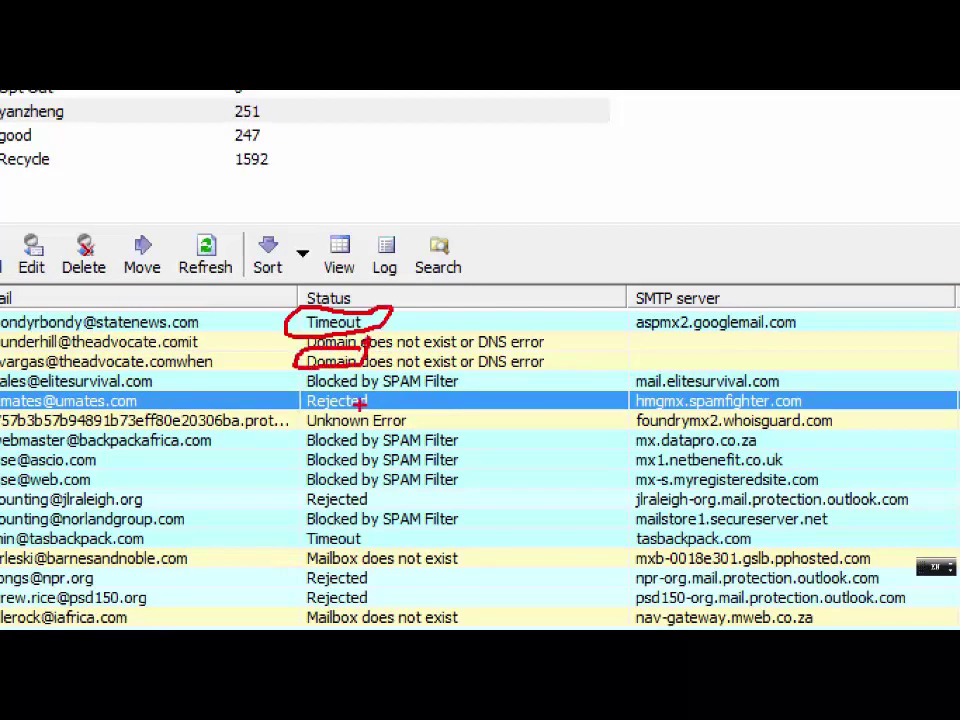
{"action": "mouse_move", "coordinate": [468, 376]}
{"action": "left_mouse_down"}
{"action": "mouse_move", "coordinate": [384, 379]}
{"action": "mouse_move", "coordinate": [440, 368]}
{"action": "mouse_move", "coordinate": [486, 378]}
{"action": "left_mouse_up"}
{"action": "mouse_move", "coordinate": [480, 428]}
{"action": "left_mouse_down"}
{"action": "mouse_move", "coordinate": [386, 427]}
{"action": "mouse_move", "coordinate": [382, 467]}
{"action": "mouse_move", "coordinate": [428, 490]}
{"action": "mouse_move", "coordinate": [466, 490]}
{"action": "mouse_move", "coordinate": [463, 426]}
{"action": "left_mouse_up"}
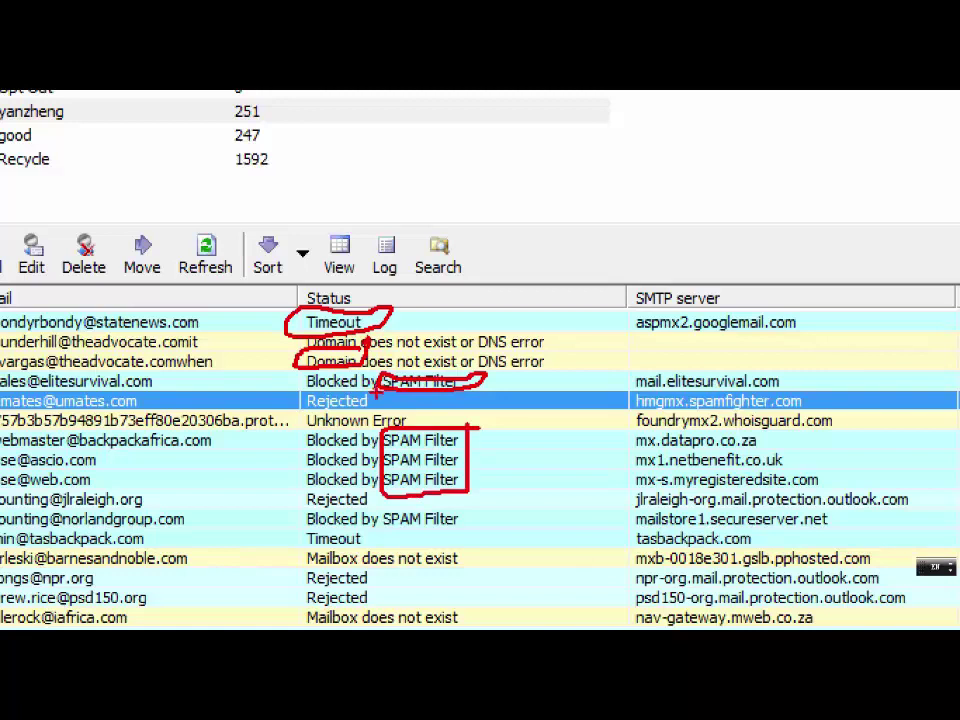
{"action": "mouse_move", "coordinate": [384, 393]}
{"action": "left_mouse_down"}
{"action": "mouse_move", "coordinate": [290, 404]}
{"action": "mouse_move", "coordinate": [386, 400]}
{"action": "left_mouse_up"}
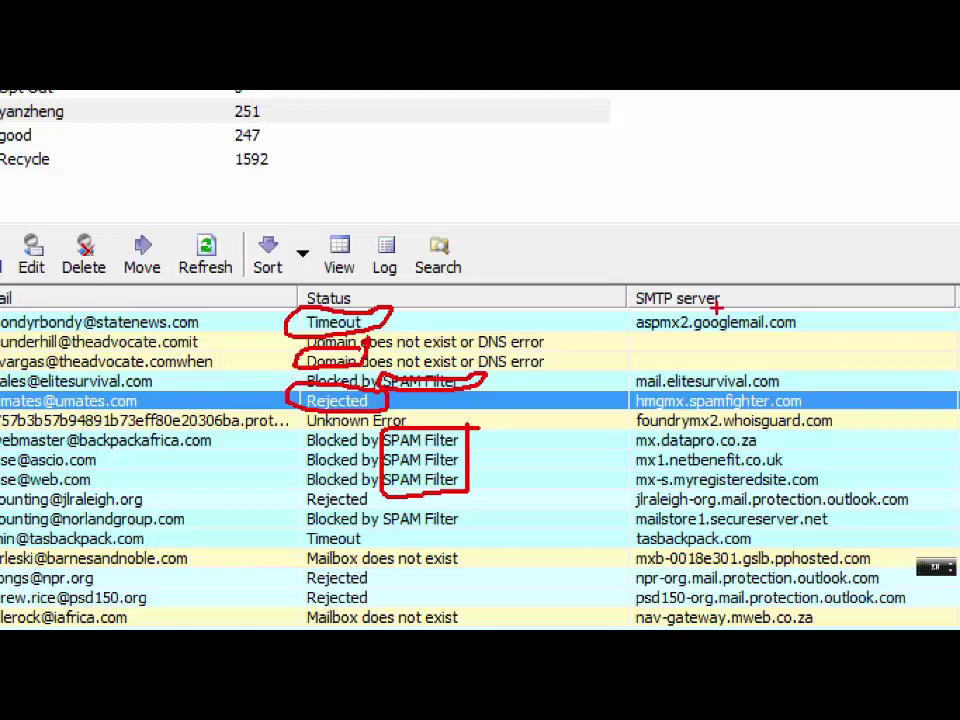
{"action": "left_click_drag", "start_coordinate": [822, 392], "coordinate": [700, 392]}
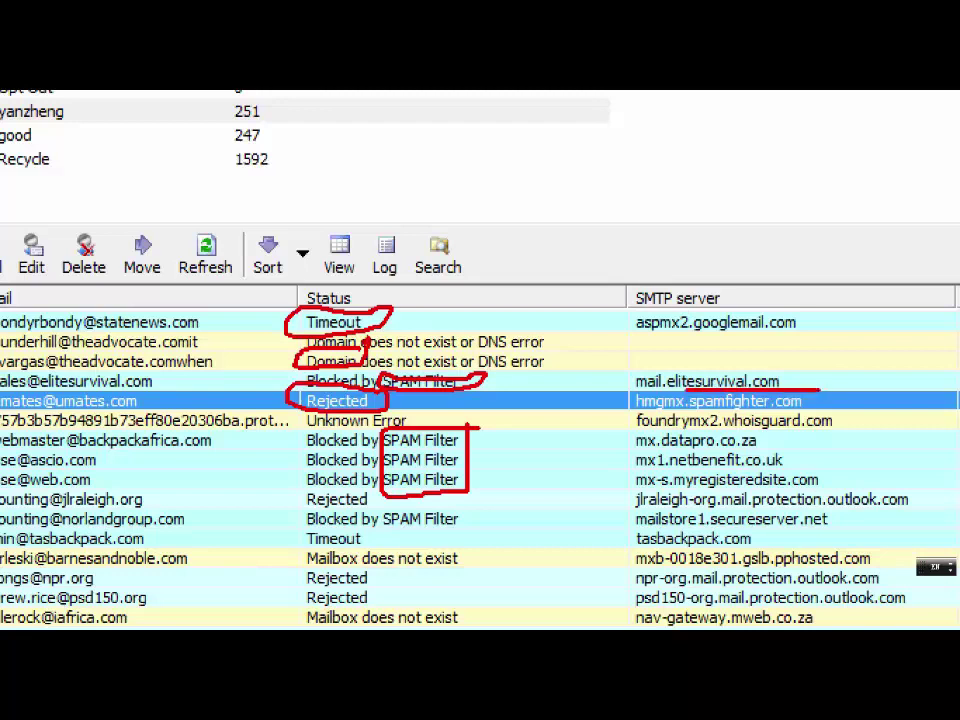
{"action": "mouse_move", "coordinate": [632, 393]}
{"action": "left_mouse_down"}
{"action": "mouse_move", "coordinate": [638, 413]}
{"action": "mouse_move", "coordinate": [730, 404]}
{"action": "mouse_move", "coordinate": [640, 392]}
{"action": "left_mouse_up"}
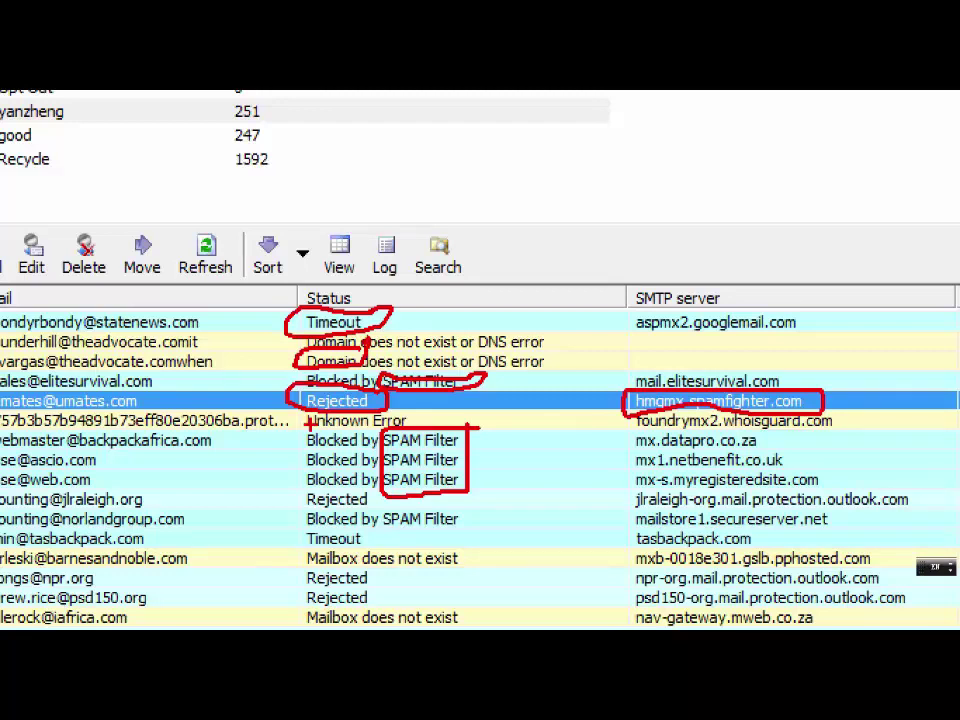
{"action": "mouse_move", "coordinate": [497, 549]}
{"action": "left_mouse_down"}
{"action": "mouse_move", "coordinate": [343, 546]}
{"action": "mouse_move", "coordinate": [300, 572]}
{"action": "mouse_move", "coordinate": [488, 574]}
{"action": "mouse_move", "coordinate": [492, 548]}
{"action": "left_mouse_up"}
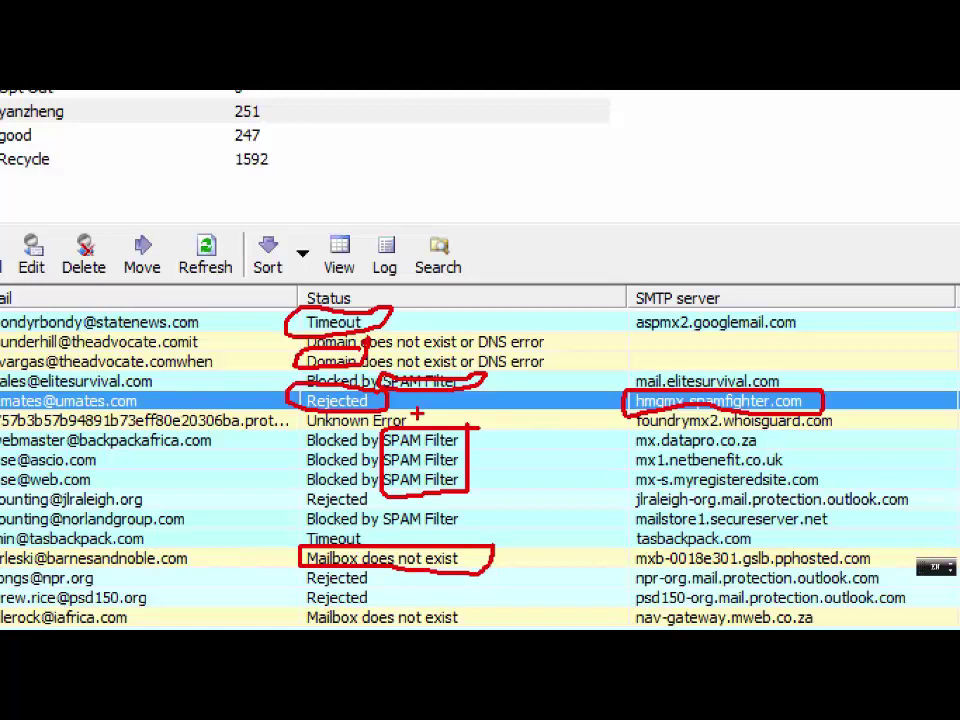
{"action": "mouse_move", "coordinate": [297, 410]}
{"action": "left_mouse_down"}
{"action": "mouse_move", "coordinate": [300, 430]}
{"action": "mouse_move", "coordinate": [358, 433]}
{"action": "mouse_move", "coordinate": [420, 420]}
{"action": "mouse_move", "coordinate": [426, 404]}
{"action": "left_mouse_up"}
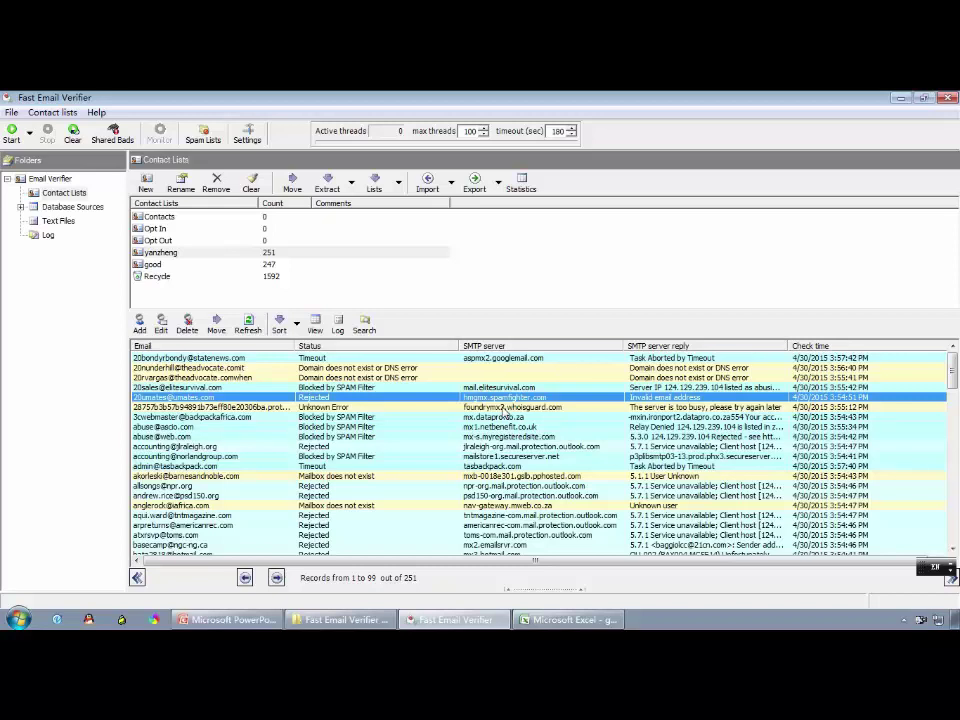
Display the records of the good contact list to look over their statuses.
{"action": "left_click", "coordinate": [445, 264]}
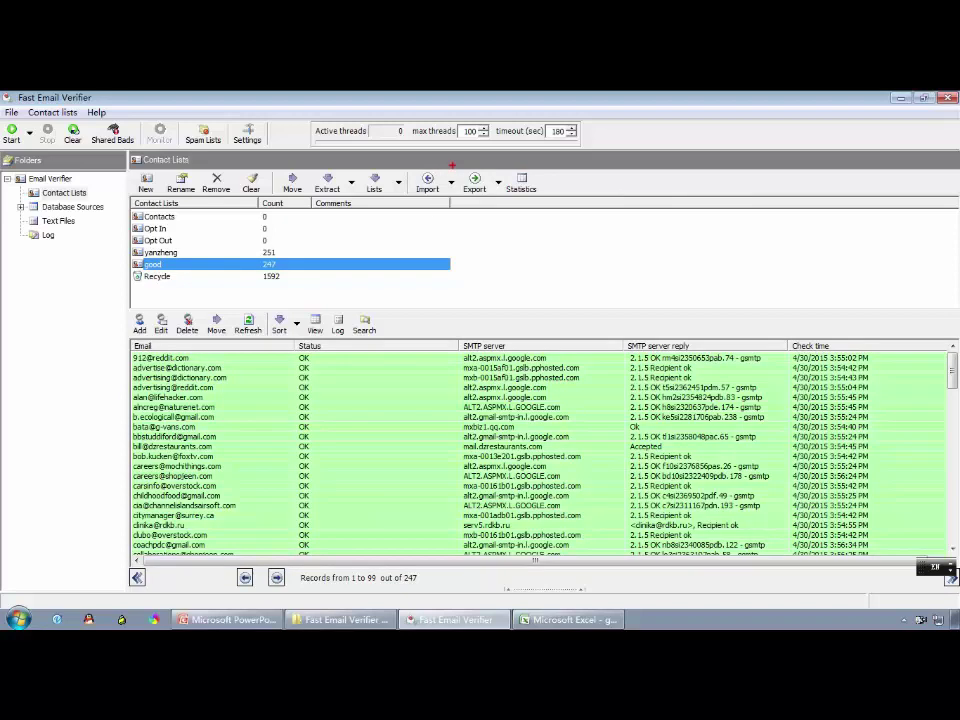
{"action": "mouse_move", "coordinate": [452, 165]}
{"action": "left_mouse_down"}
{"action": "mouse_move", "coordinate": [416, 180]}
{"action": "mouse_move", "coordinate": [448, 205]}
{"action": "mouse_move", "coordinate": [455, 169]}
{"action": "left_mouse_up"}
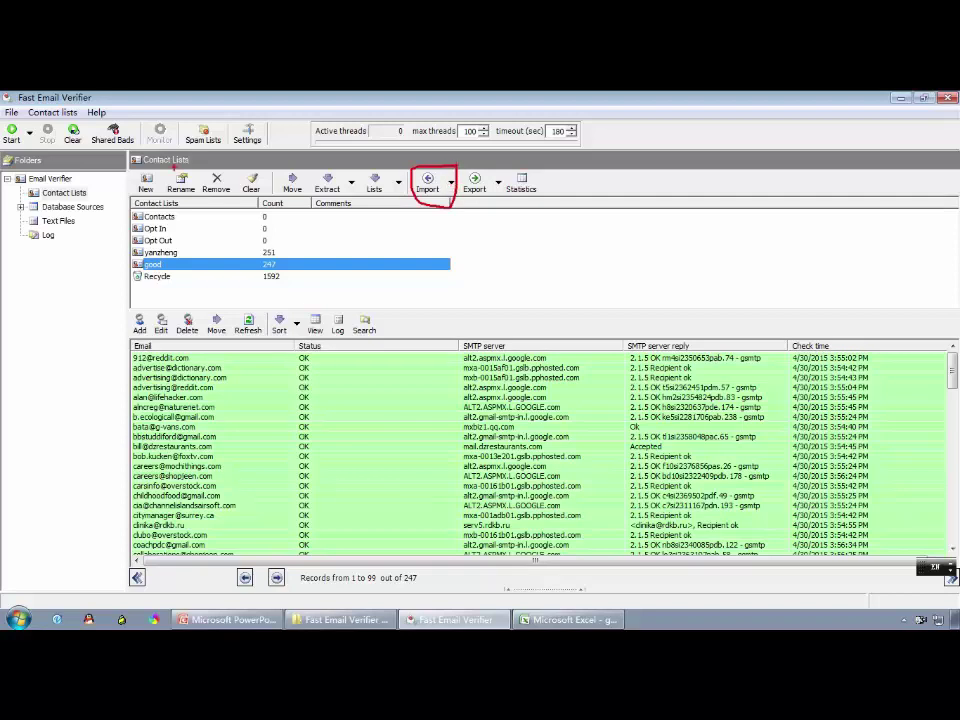
{"action": "mouse_move", "coordinate": [4, 119]}
{"action": "left_mouse_down"}
{"action": "mouse_move", "coordinate": [41, 114]}
{"action": "mouse_move", "coordinate": [6, 148]}
{"action": "mouse_move", "coordinate": [46, 146]}
{"action": "mouse_move", "coordinate": [40, 117]}
{"action": "left_mouse_up"}
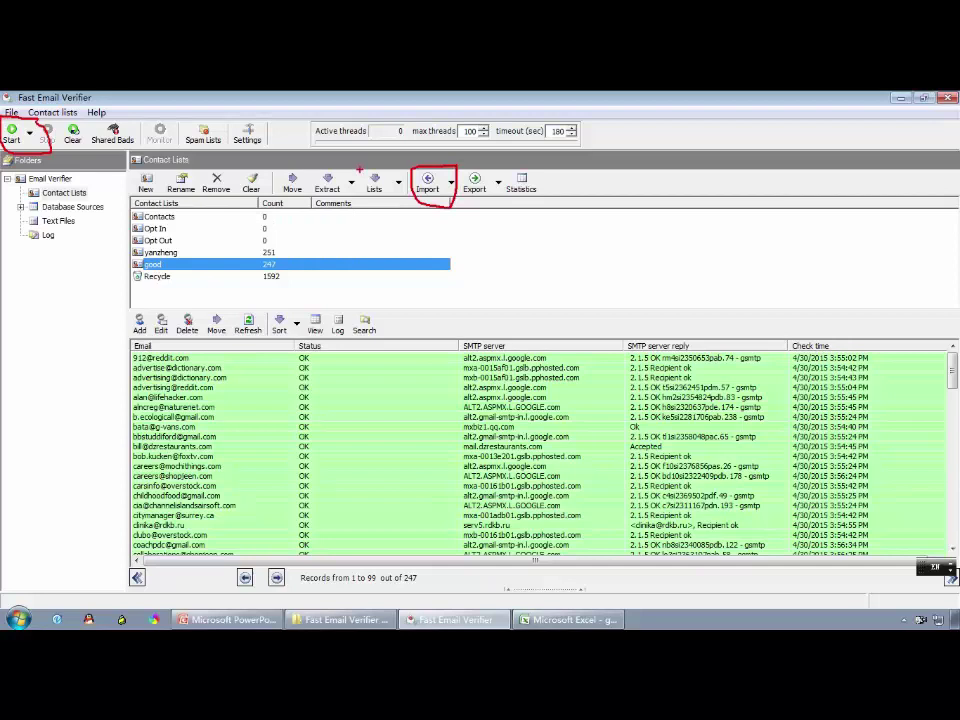
{"action": "mouse_move", "coordinate": [359, 170]}
{"action": "left_mouse_down"}
{"action": "mouse_move", "coordinate": [316, 166]}
{"action": "mouse_move", "coordinate": [314, 194]}
{"action": "mouse_move", "coordinate": [357, 176]}
{"action": "left_mouse_up"}
{"action": "mouse_move", "coordinate": [472, 171]}
{"action": "left_mouse_down"}
{"action": "mouse_move", "coordinate": [505, 171]}
{"action": "mouse_move", "coordinate": [461, 190]}
{"action": "mouse_move", "coordinate": [476, 205]}
{"action": "mouse_move", "coordinate": [502, 192]}
{"action": "mouse_move", "coordinate": [504, 176]}
{"action": "left_mouse_up"}
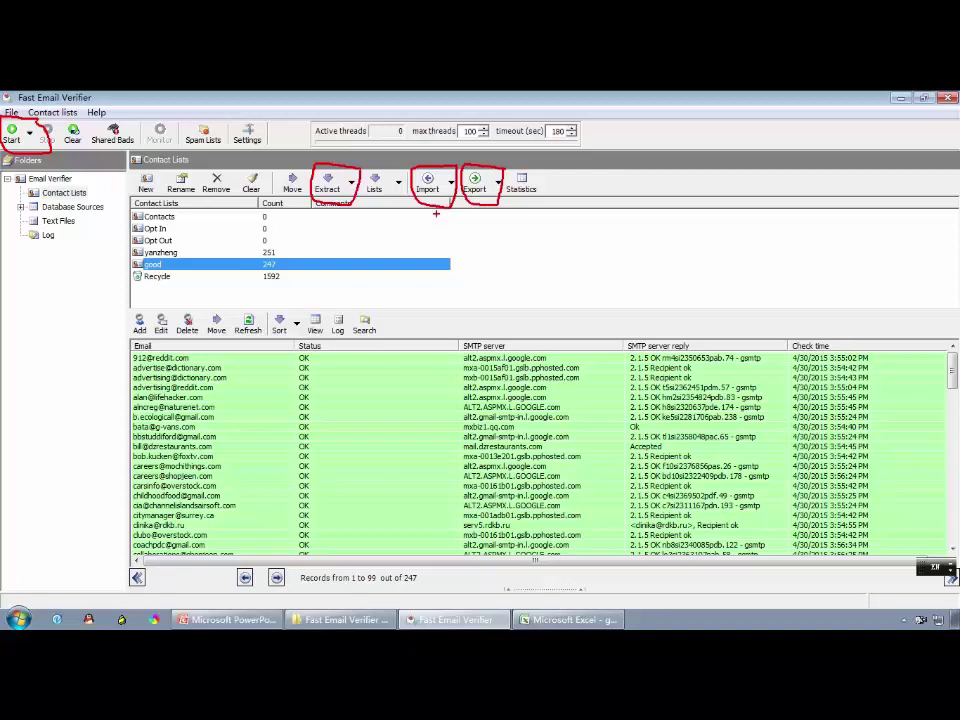
{"action": "left_click_drag", "start_coordinate": [437, 215], "coordinate": [438, 228]}
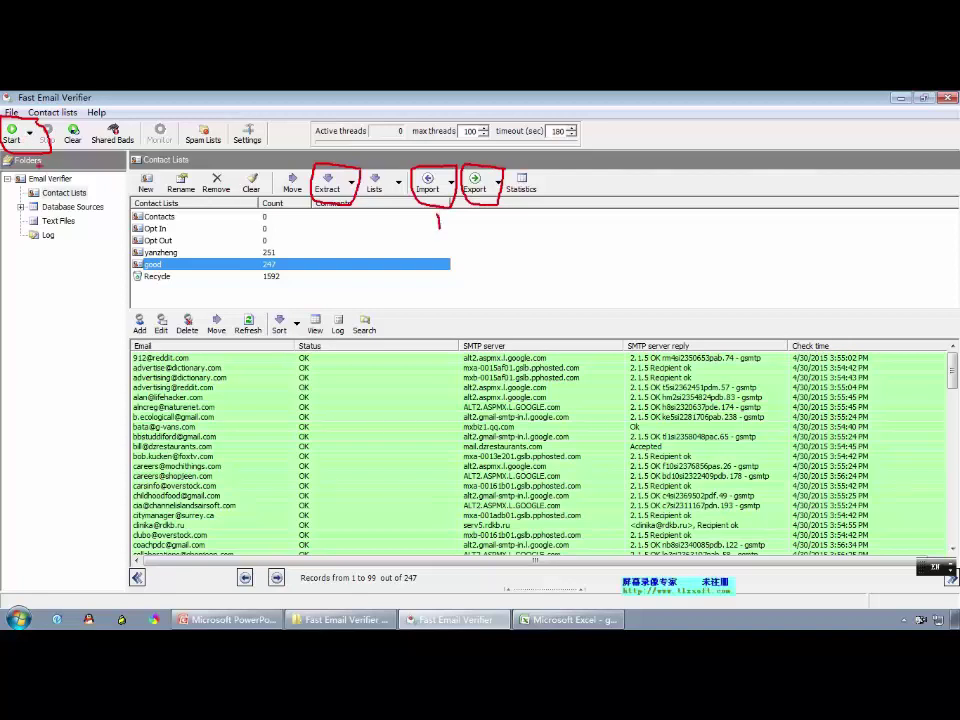
{"action": "left_click_drag", "start_coordinate": [14, 200], "coordinate": [40, 207]}
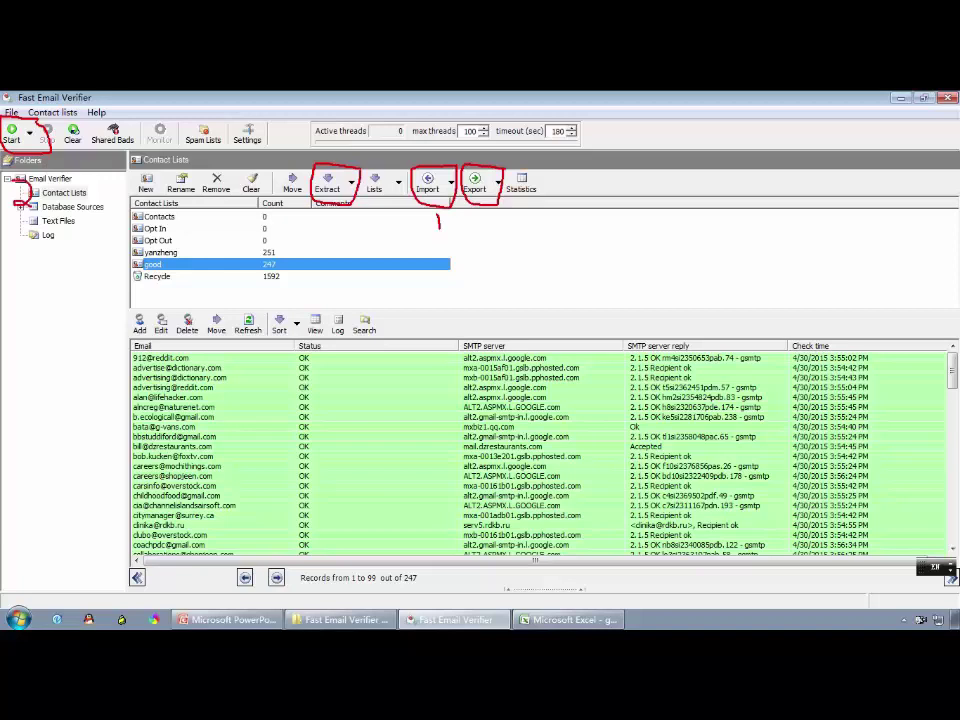
{"action": "mouse_move", "coordinate": [323, 215]}
{"action": "left_mouse_down"}
{"action": "mouse_move", "coordinate": [348, 232]}
{"action": "mouse_move", "coordinate": [324, 243]}
{"action": "left_mouse_up"}
{"action": "mouse_move", "coordinate": [490, 211]}
{"action": "left_mouse_down"}
{"action": "mouse_move", "coordinate": [520, 240]}
{"action": "mouse_move", "coordinate": [503, 243]}
{"action": "left_mouse_up"}
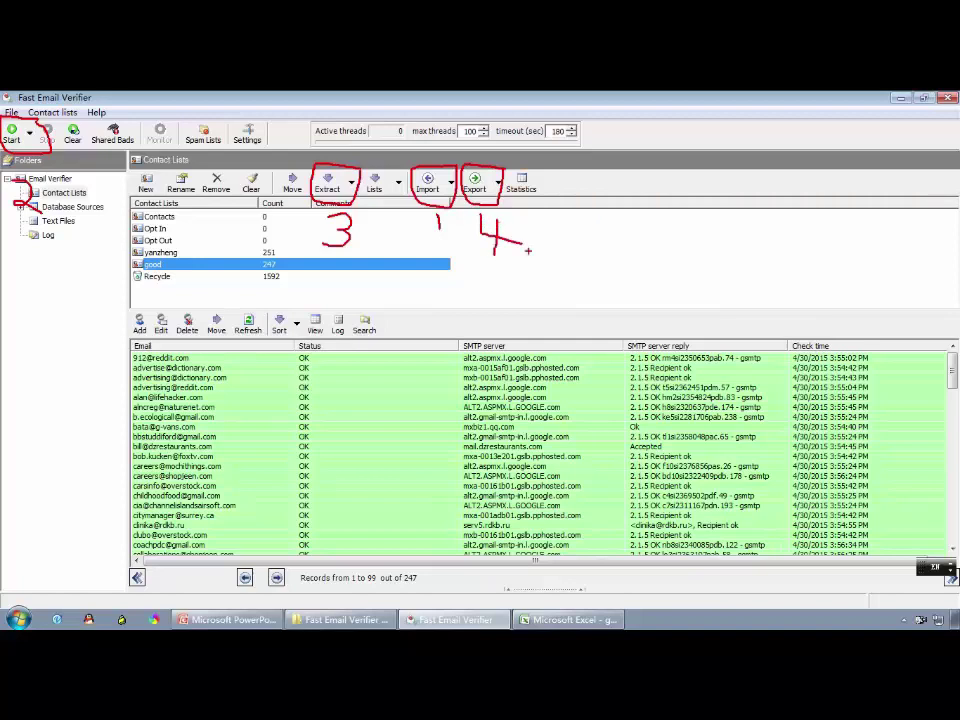